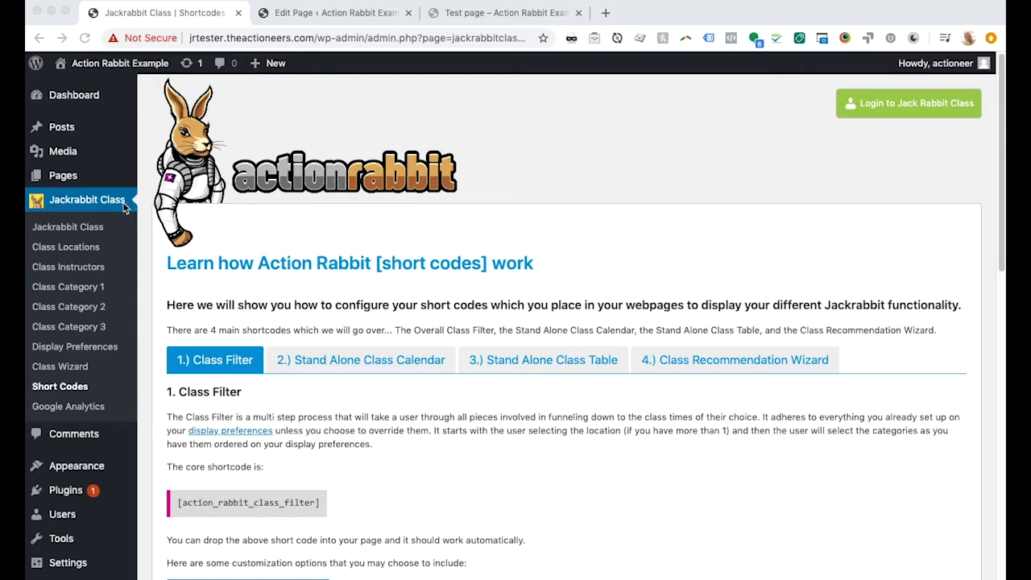
# - Open the Jackrabbit Class short code instructions and show the Class Recommendation Wizard section
pyautogui.click(62, 388)
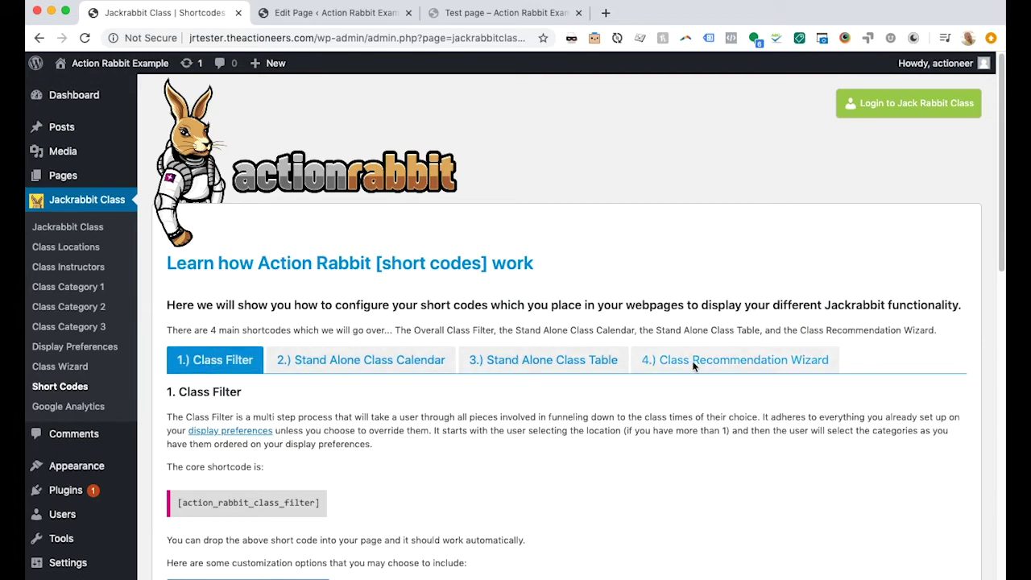
pyautogui.click(745, 363)
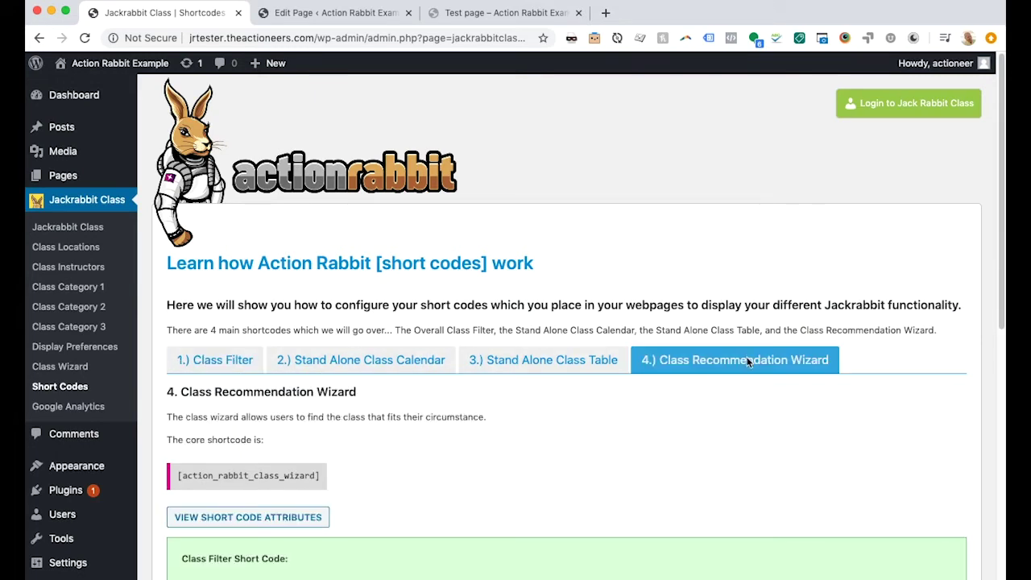
pyautogui.scroll(-3, 554, 426)
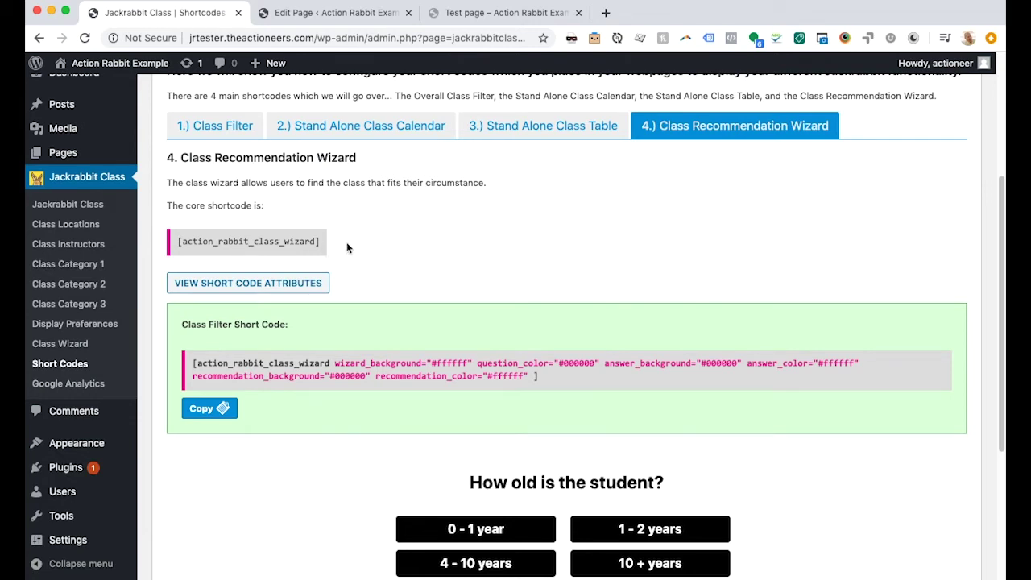
# - Highlight the core wizard short code and the full short code with its color attributes
pyautogui.moveTo(322, 238); pyautogui.dragTo(176, 241)
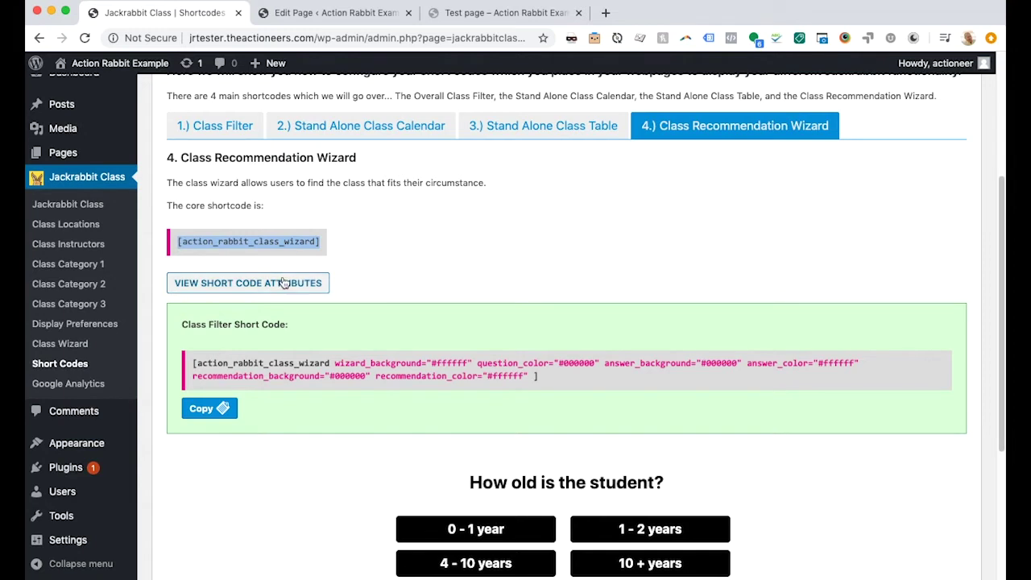
pyautogui.scroll(-1, 244, 314)
pyautogui.moveTo(191, 349); pyautogui.dragTo(573, 362)
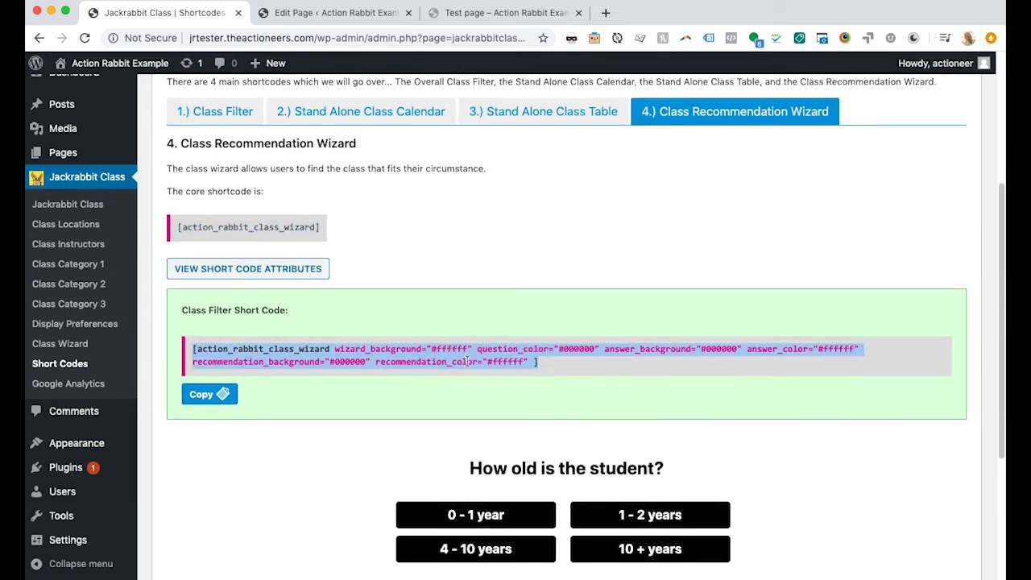
pyautogui.click(205, 396)
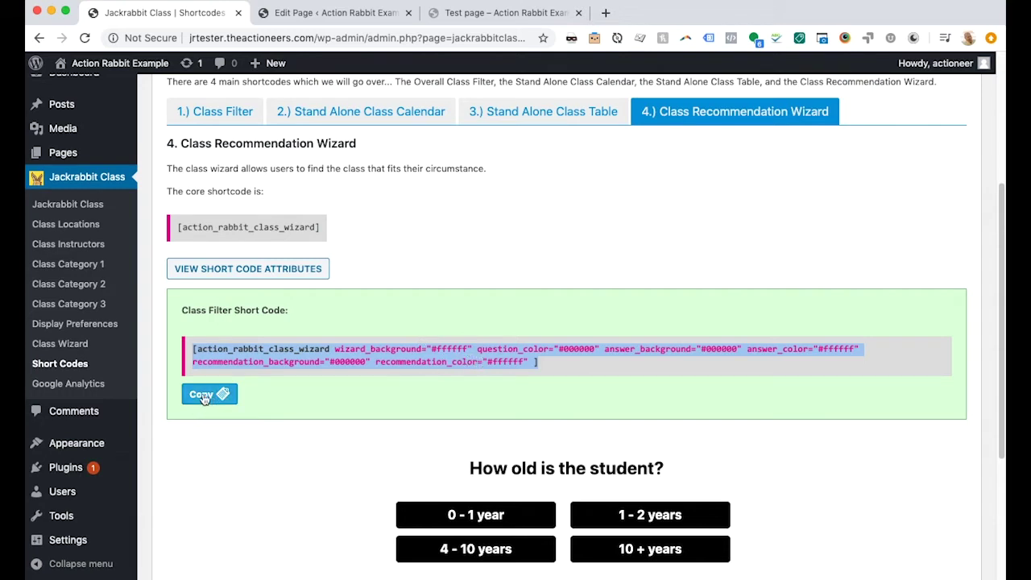
# - Preview the wizard by answering the student age question with 10 + years
pyautogui.scroll(-4, 287, 408)
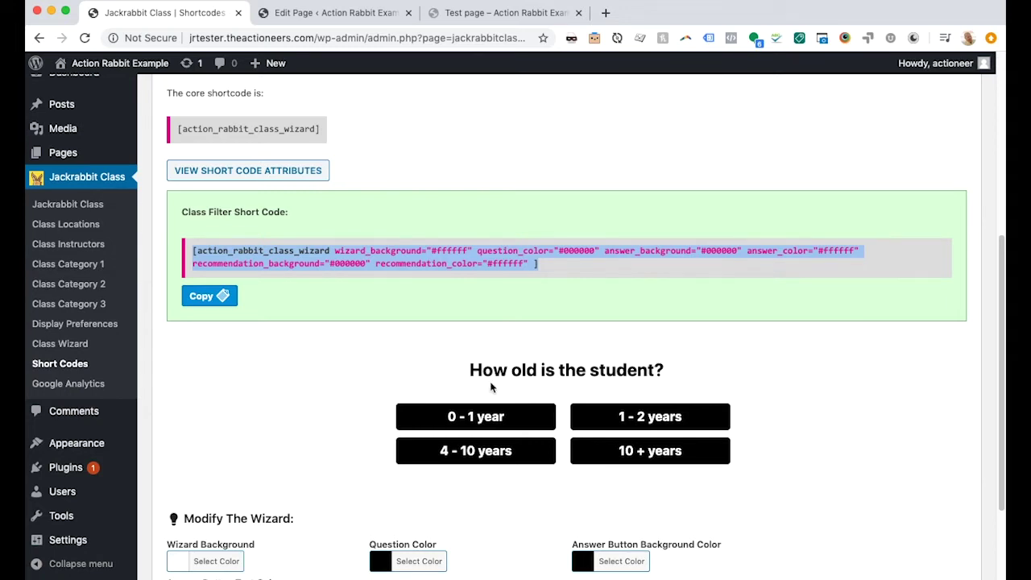
pyautogui.scroll(-3, 505, 403)
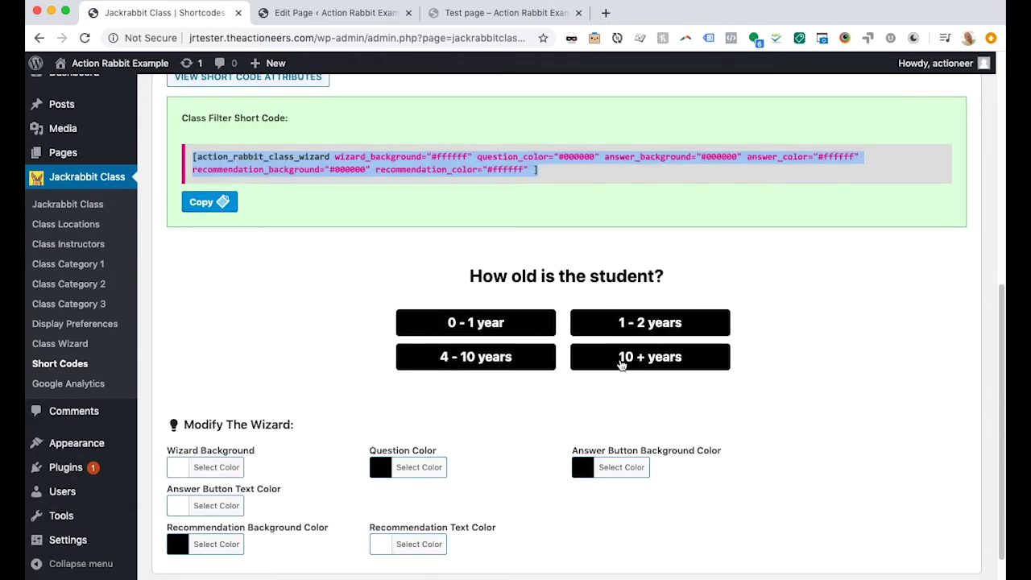
pyautogui.click(627, 362)
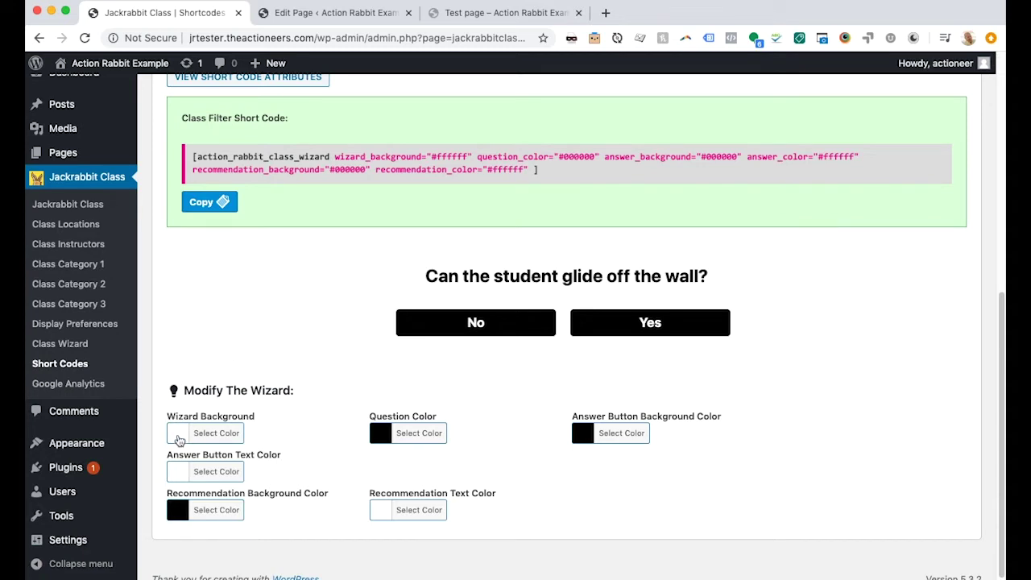
# - Try a red wizard background (#ff0000) and return it to white (#ffffff)
pyautogui.click(175, 433)
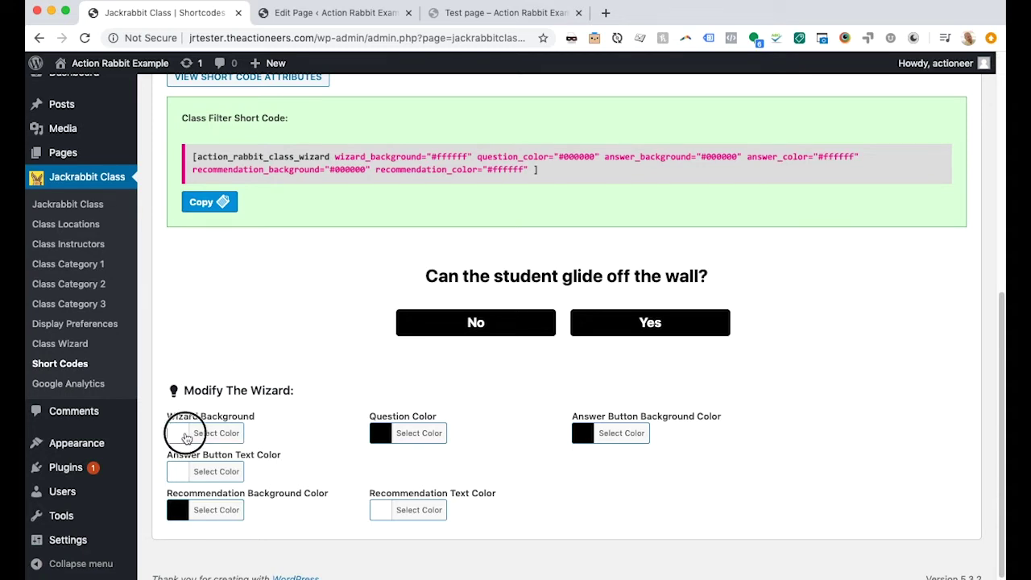
pyautogui.scroll(-1, 292, 455)
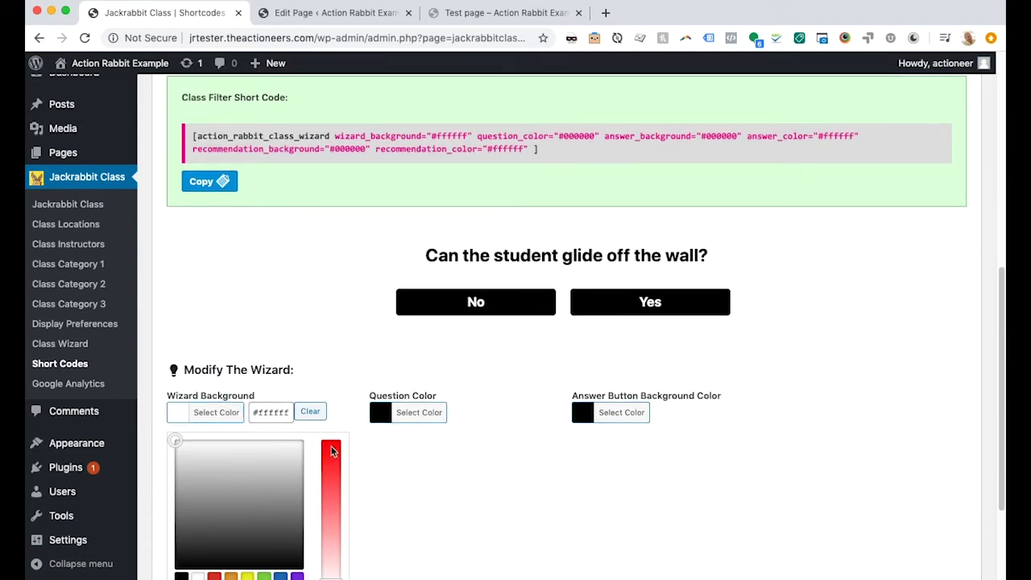
pyautogui.click(331, 442)
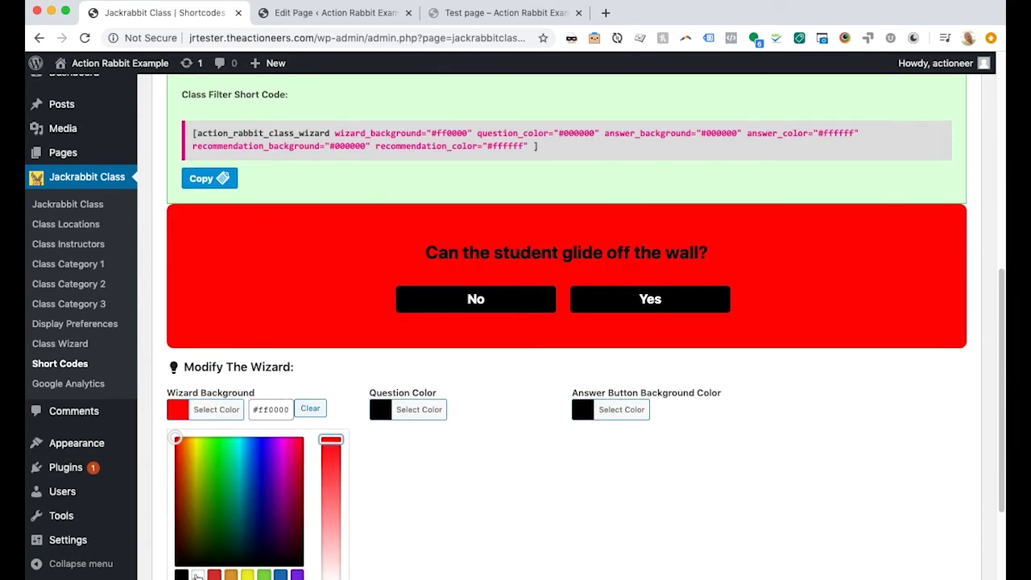
pyautogui.click(197, 576)
pyautogui.click(417, 483)
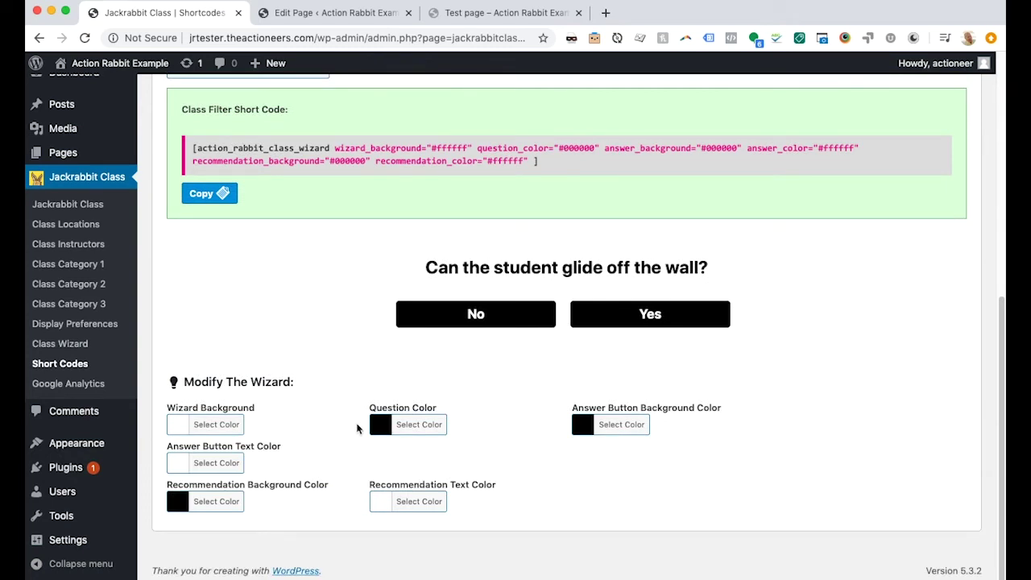
# - Set the wizard's question color to the darker green #36af44
pyautogui.click(381, 434)
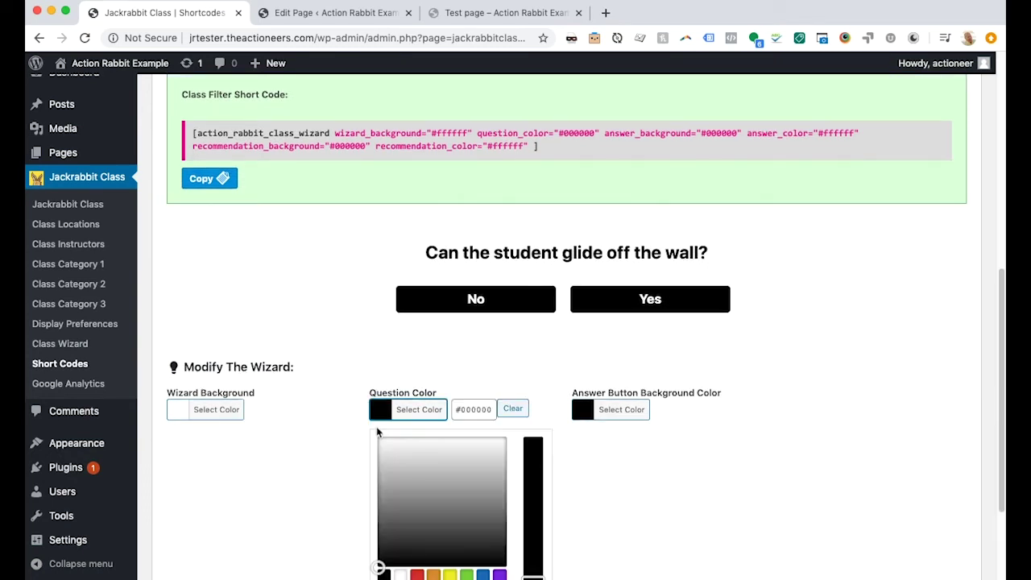
pyautogui.scroll(-1, 403, 456)
pyautogui.click(469, 558)
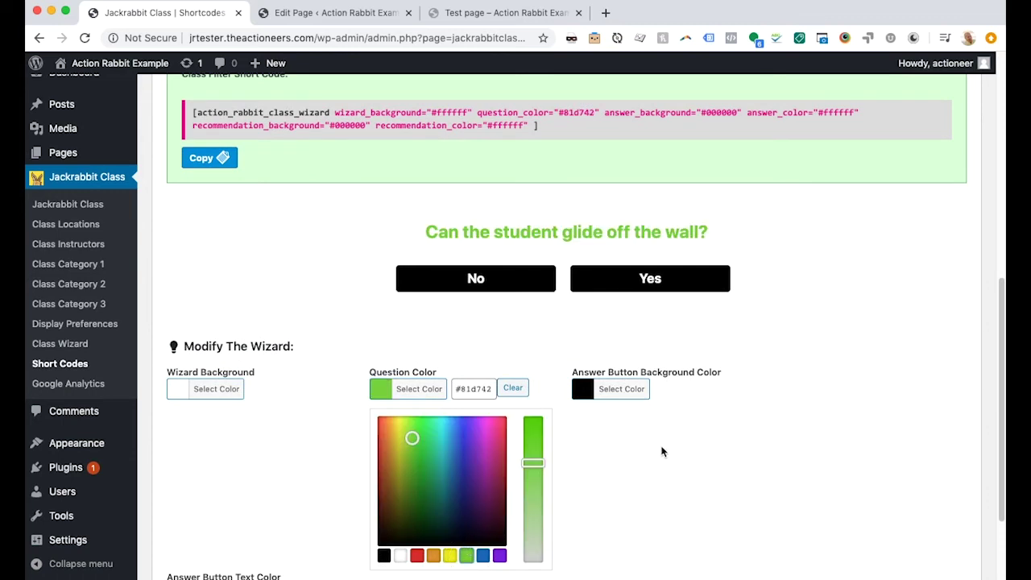
pyautogui.moveTo(416, 441)
pyautogui.mouseDown()
pyautogui.moveTo(424, 472)
pyautogui.moveTo(424, 457)
pyautogui.mouseUp()
pyautogui.click(617, 486)
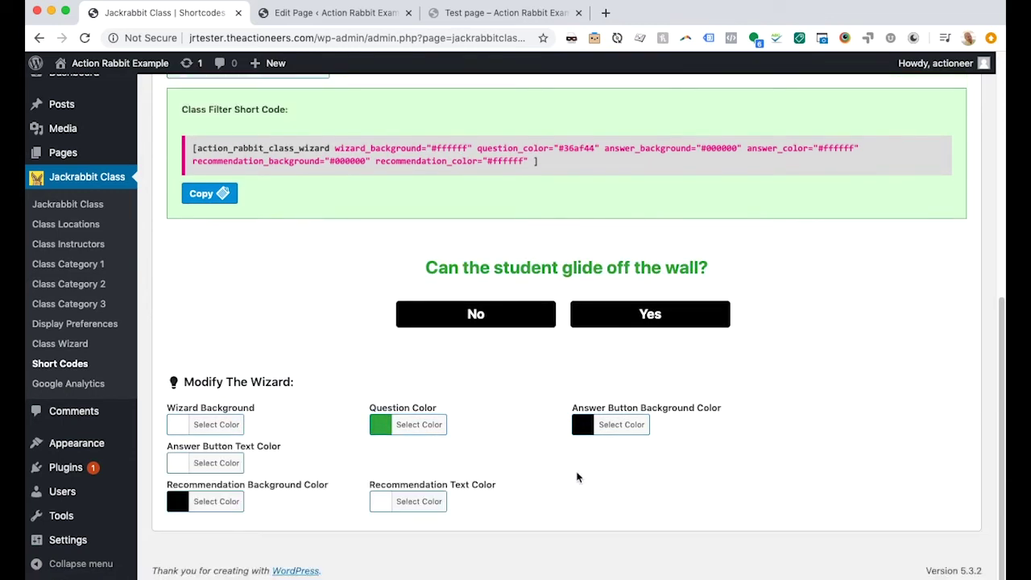
# - Set the answer buttons' background color to purple (#8224e3) and their text color to yellow (#eeee22)
pyautogui.click(587, 427)
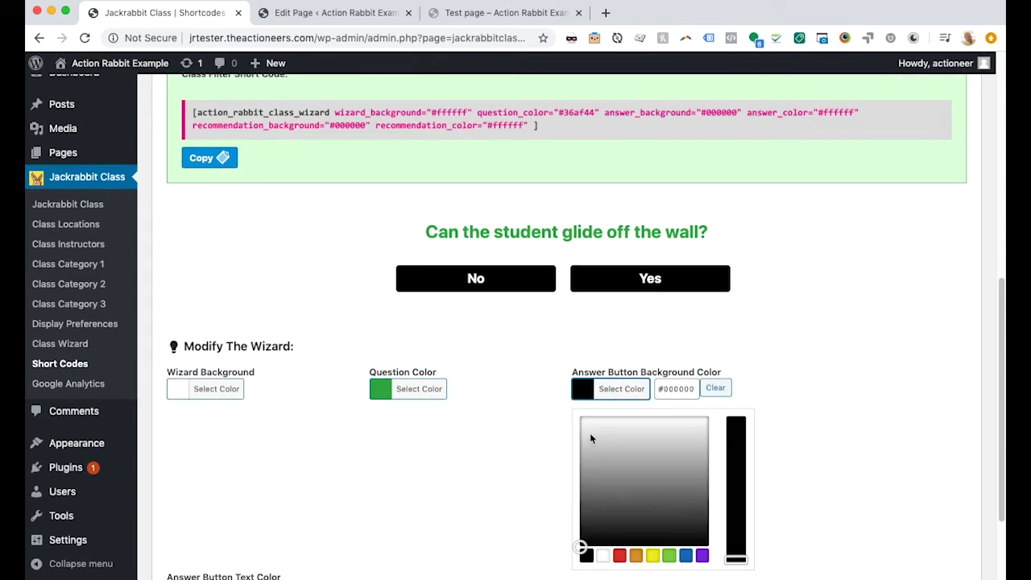
pyautogui.click(701, 536)
pyautogui.click(455, 484)
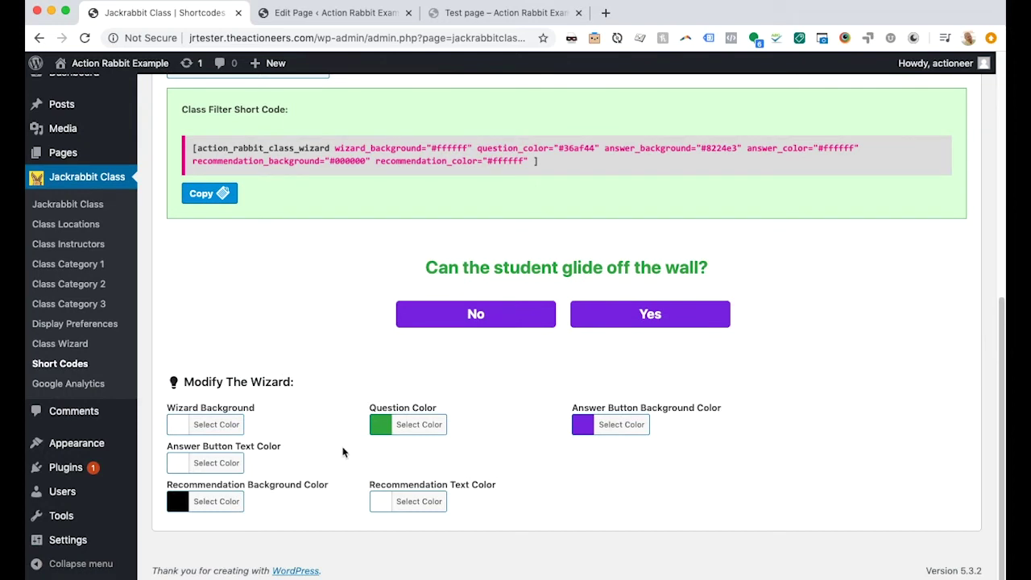
pyautogui.click(180, 462)
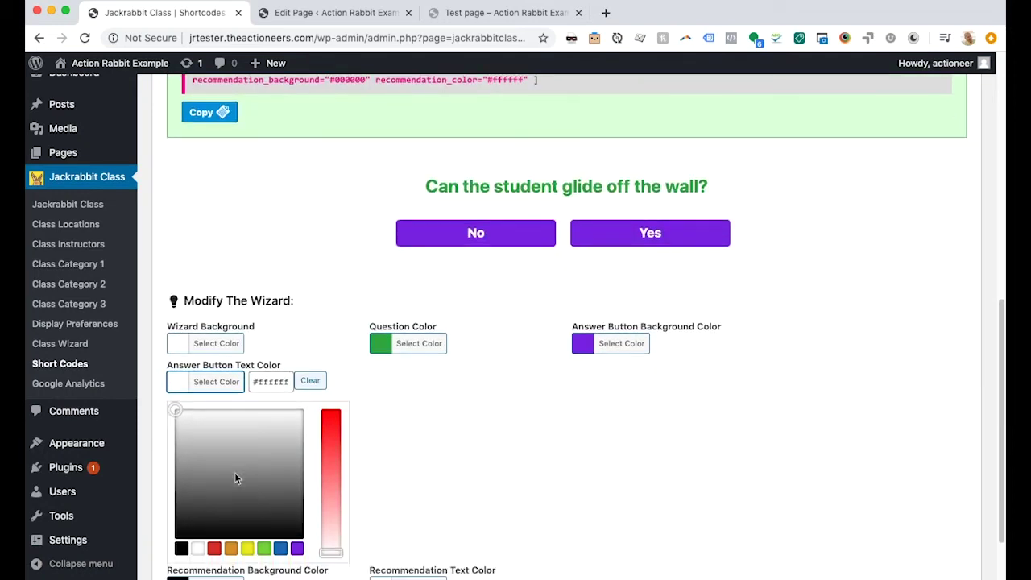
pyautogui.click(248, 548)
pyautogui.click(520, 469)
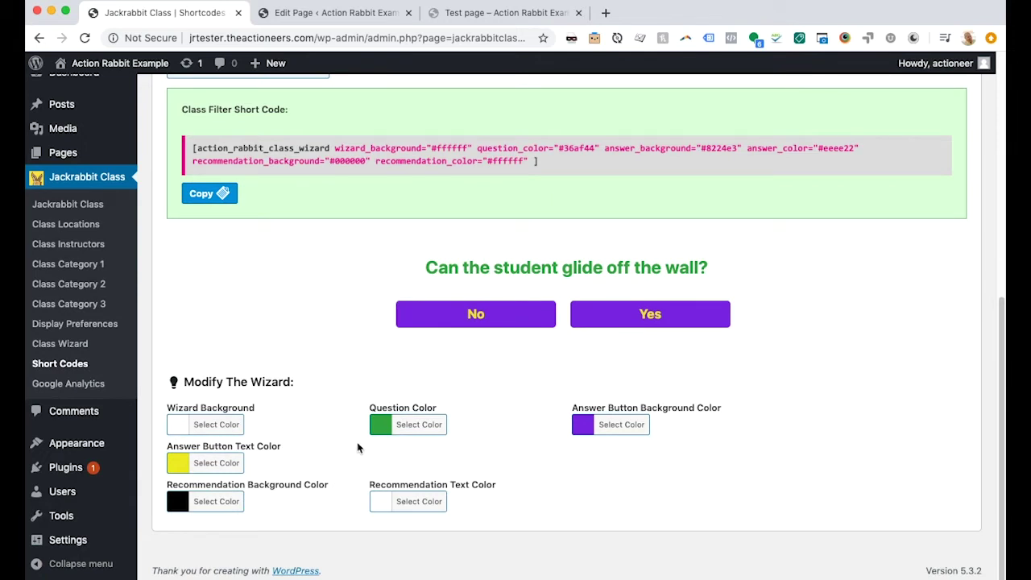
# - Set the recommendation background color to yellow (#eeee22) and the recommendation text color to black (#000000)
pyautogui.click(179, 511)
pyautogui.scroll(-3, 179, 511)
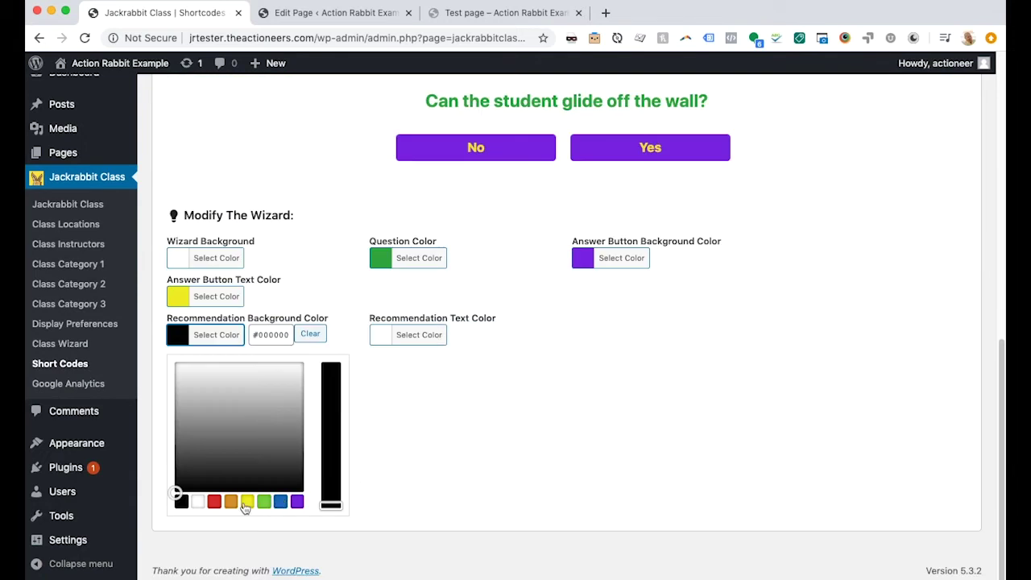
pyautogui.click(247, 503)
pyautogui.click(381, 487)
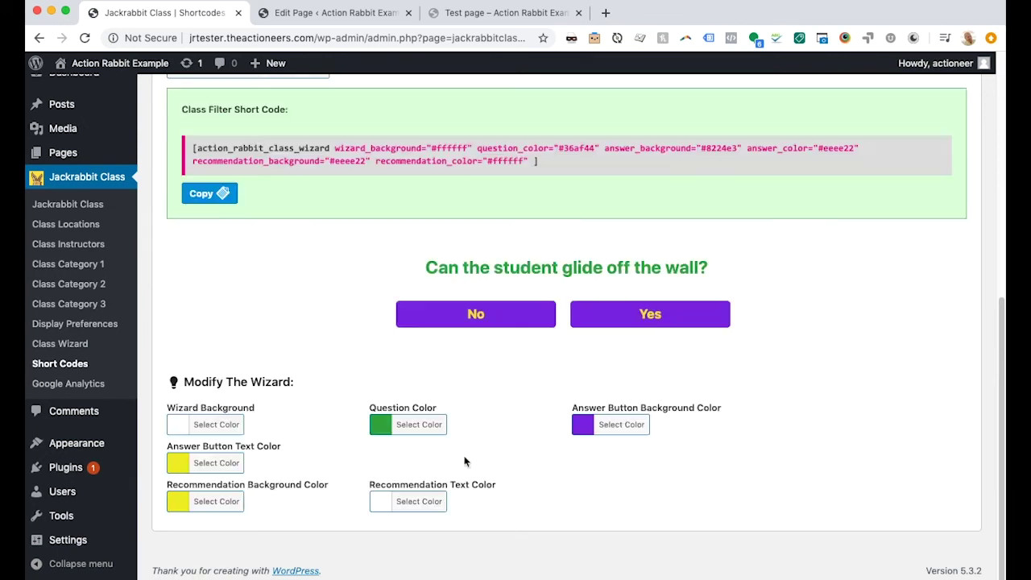
pyautogui.click(377, 502)
pyautogui.click(384, 502)
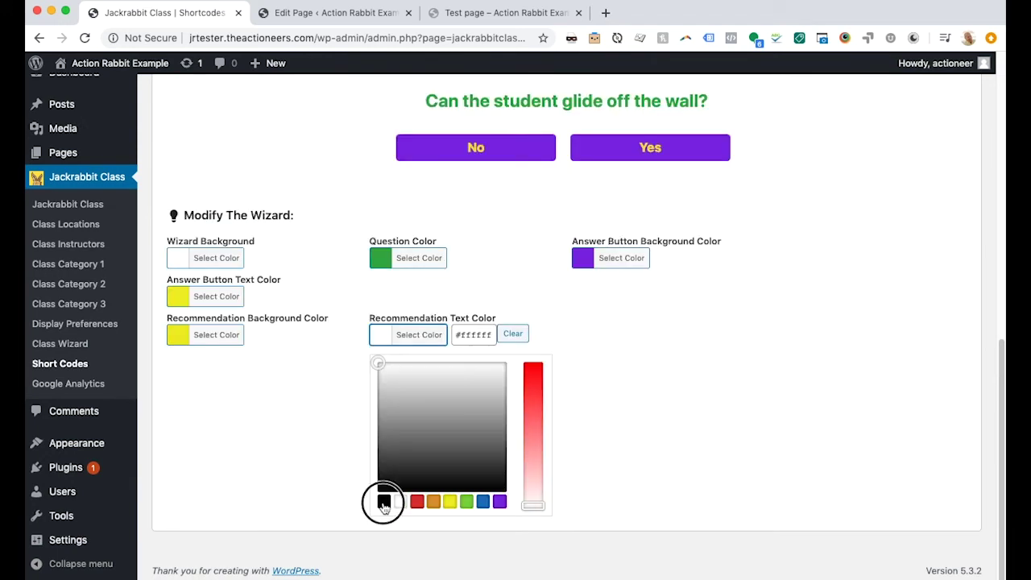
pyautogui.click(600, 415)
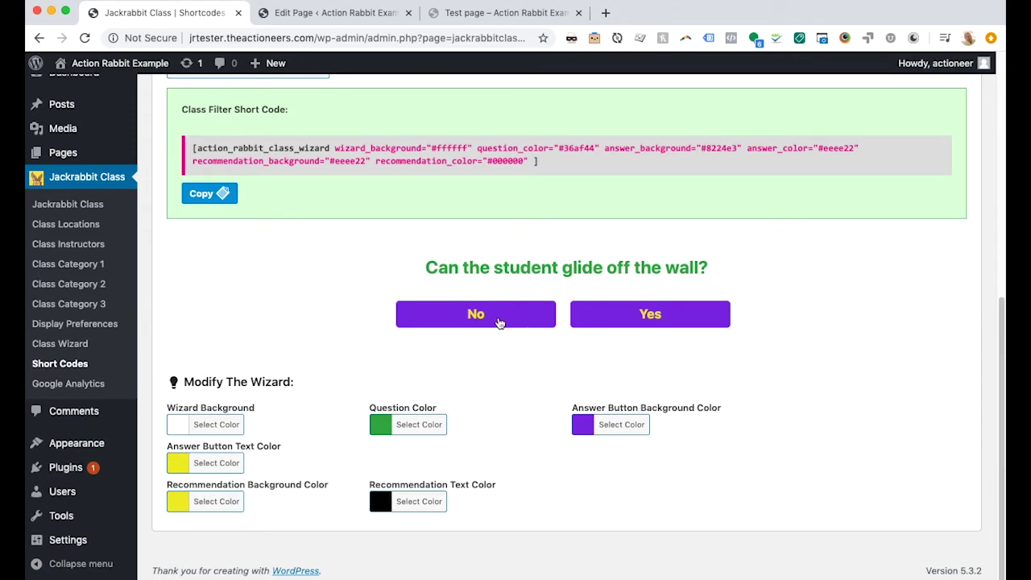
# - Answer Yes to the wall glide question in the wizard preview and examine the recommendation card's colors
pyautogui.click(644, 321)
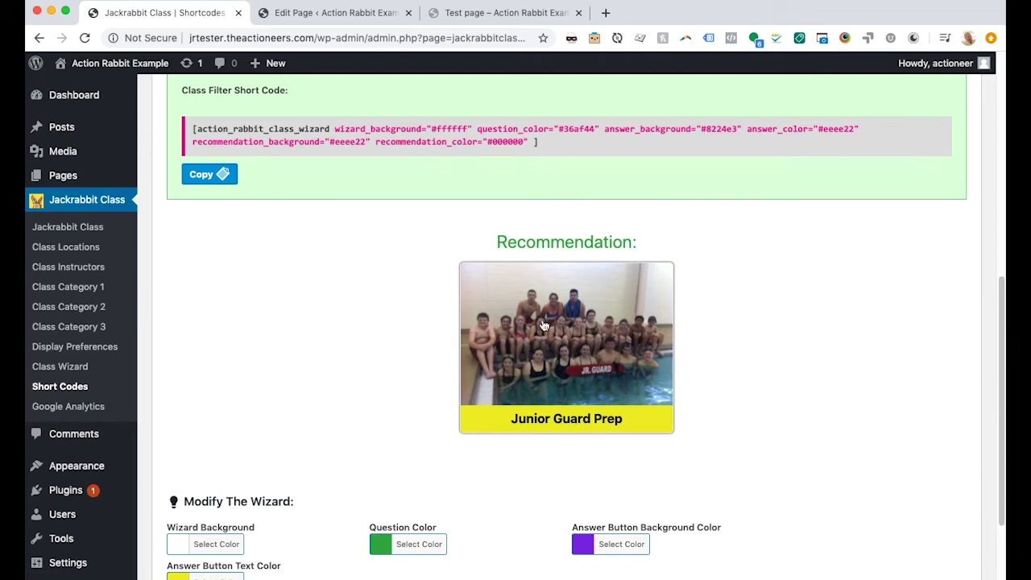
pyautogui.scroll(-3, 419, 424)
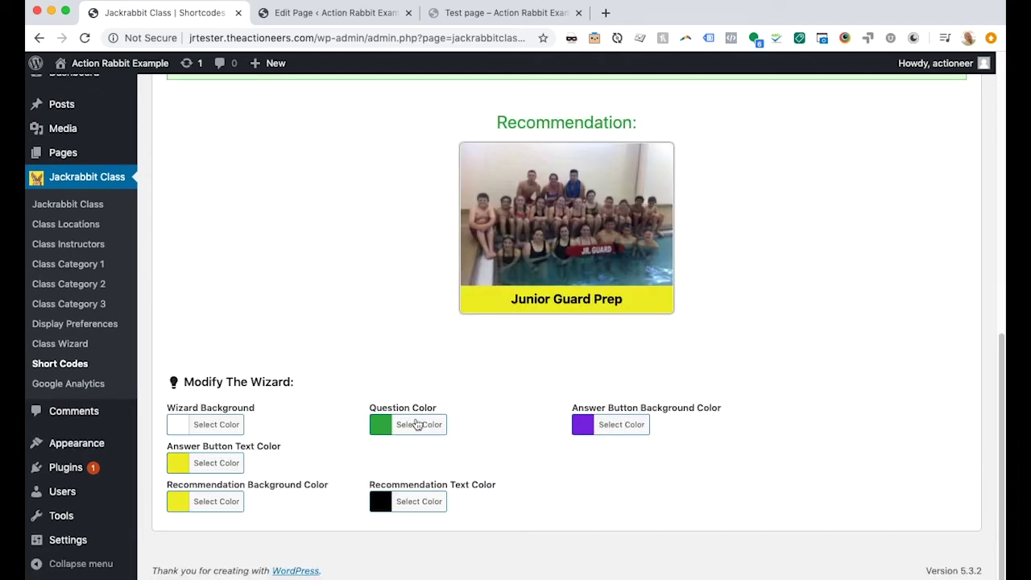
# - Copy the customized class wizard short code from the copy dialog and close the dialog
pyautogui.scroll(6, 419, 424)
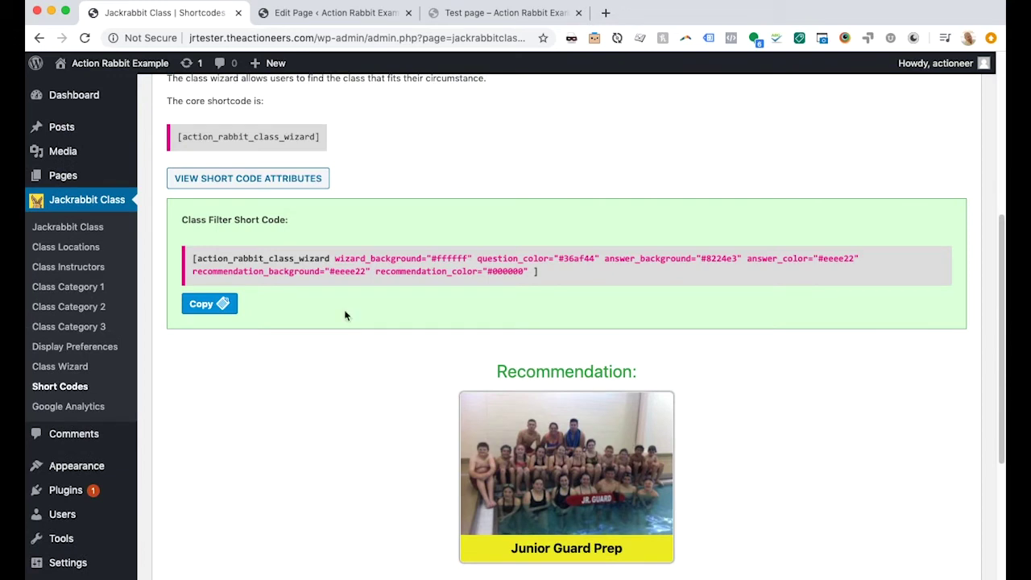
pyautogui.click(215, 311)
pyautogui.tripleClick(561, 115)
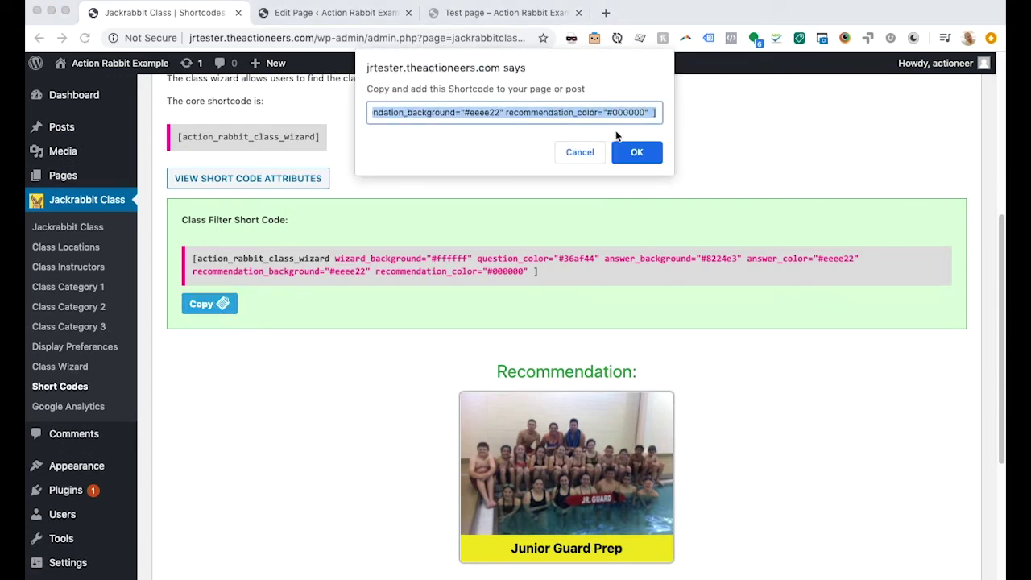
pyautogui.click(650, 156)
# - Replace the class wizard short code in the Test page's Custom HTML block with the copied one and update the page
pyautogui.click(325, 15)
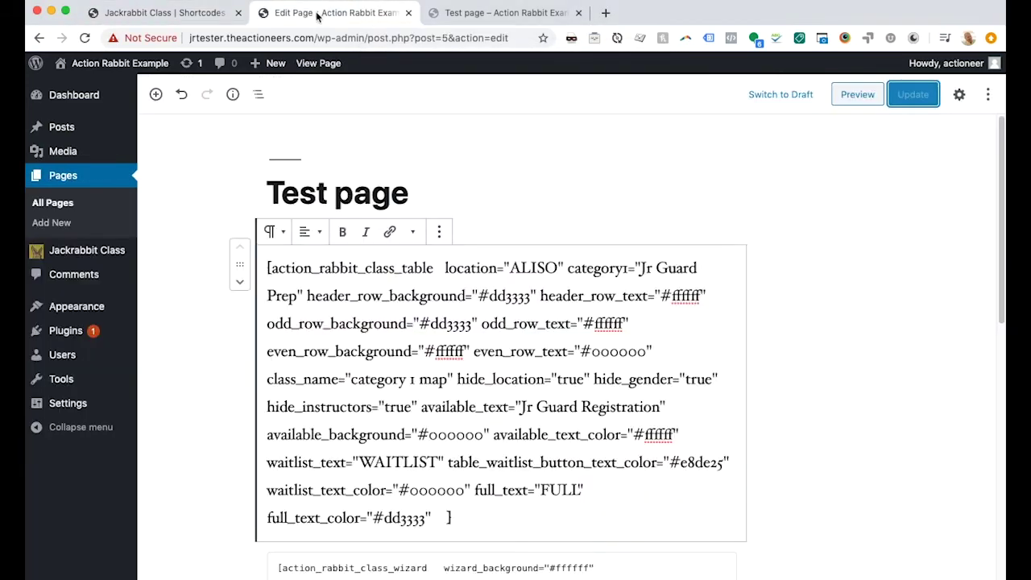
pyautogui.scroll(-5, 730, 274)
pyautogui.scroll(3, 758, 279)
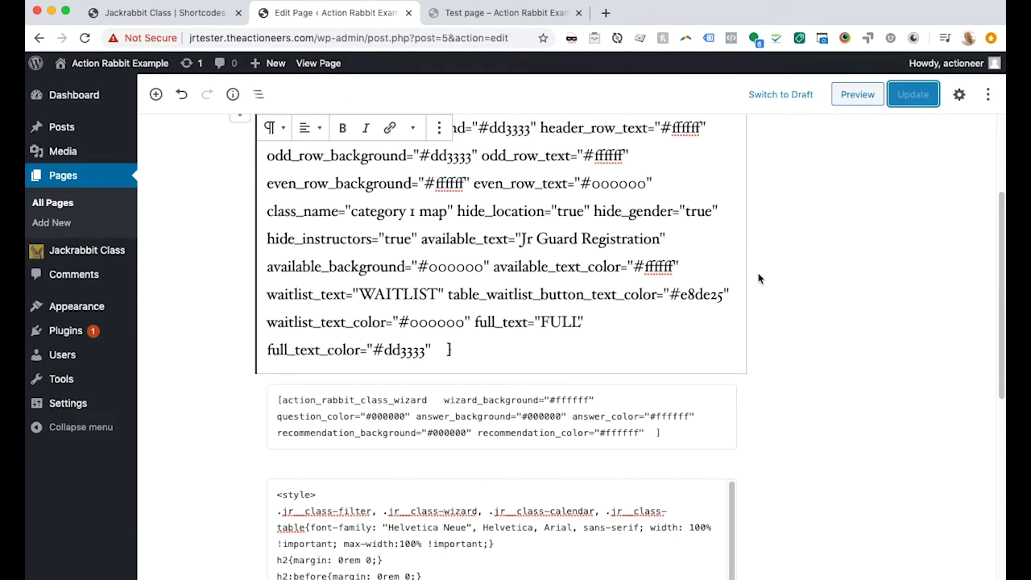
pyautogui.scroll(1, 637, 315)
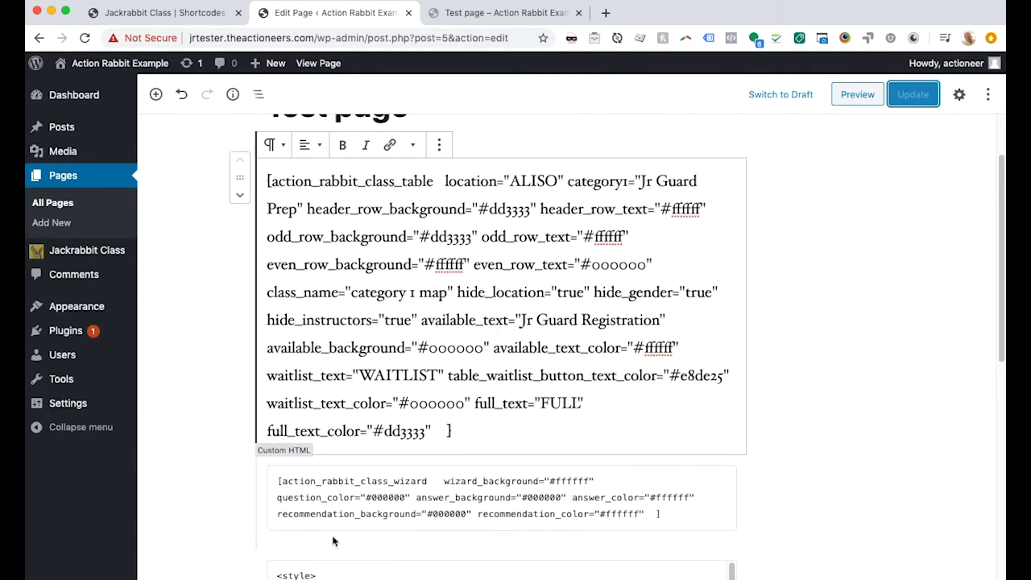
pyautogui.moveTo(274, 482); pyautogui.dragTo(756, 509)
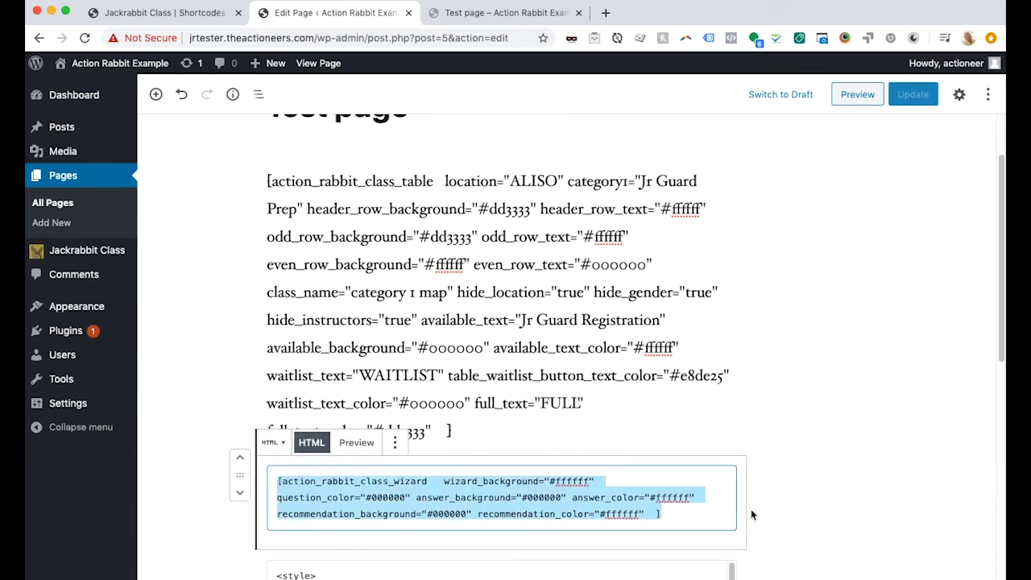
pyautogui.press('super+v')
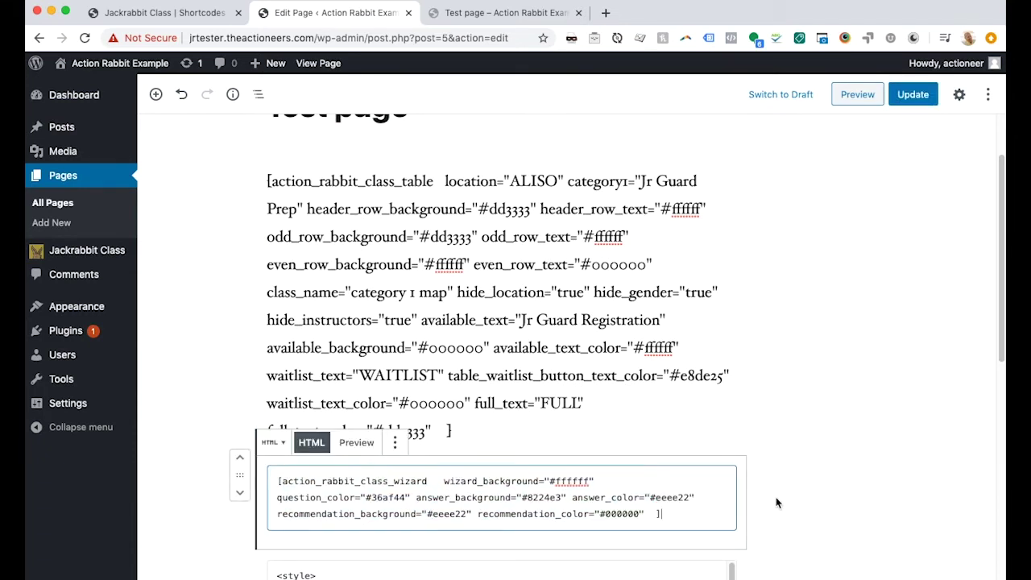
pyautogui.click(904, 96)
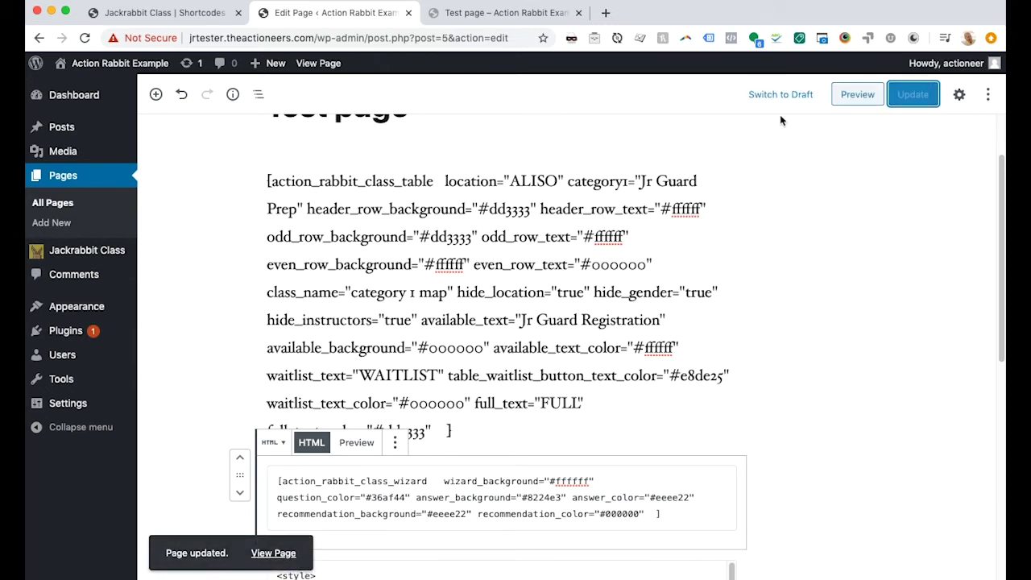
# - Reload the published Test page and examine the class table and the recommendation wizard's question and answer colors
pyautogui.click(504, 14)
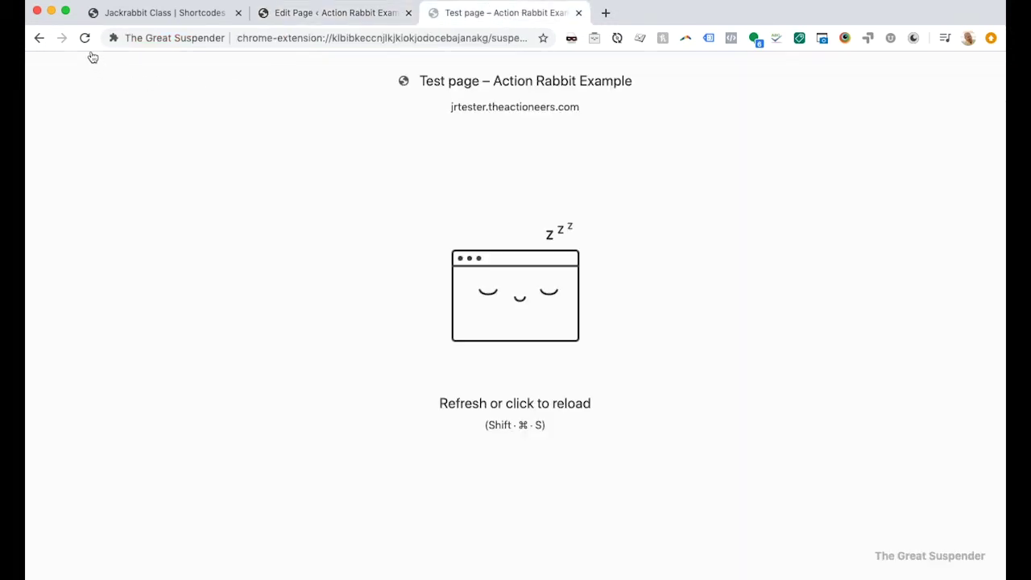
pyautogui.click(85, 39)
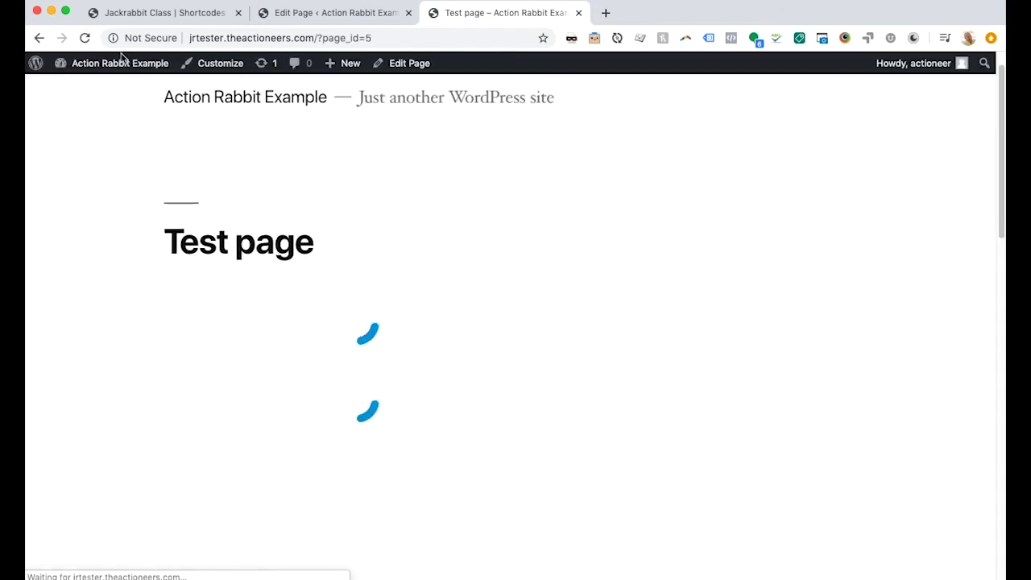
pyautogui.scroll(-5, 421, 202)
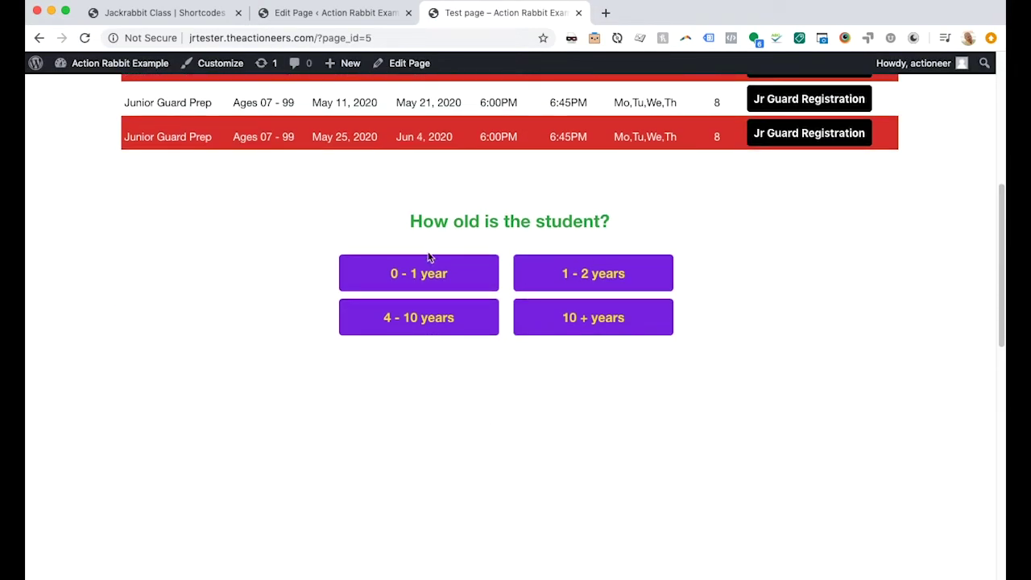
pyautogui.scroll(4, 422, 237)
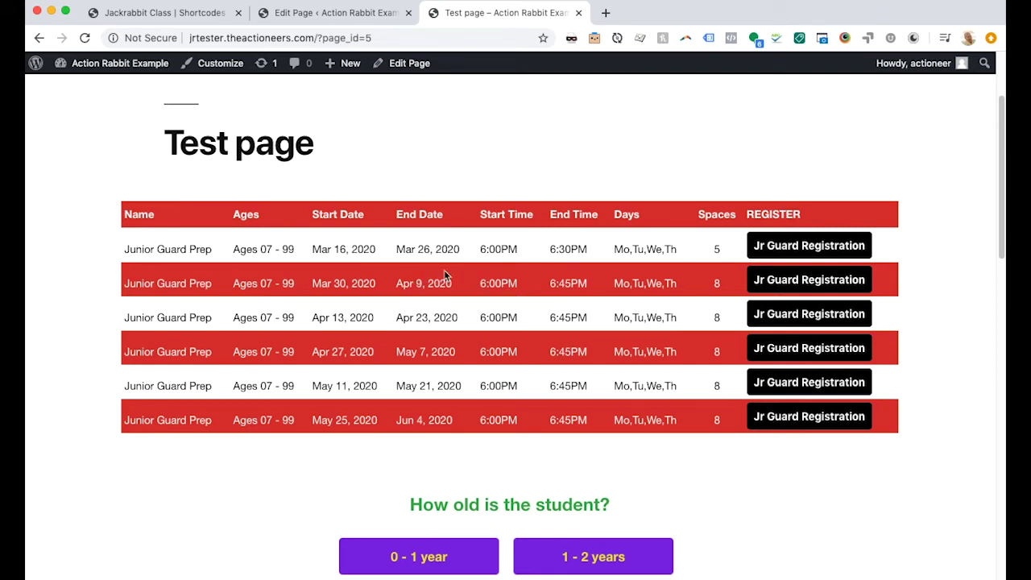
pyautogui.scroll(-5, 471, 303)
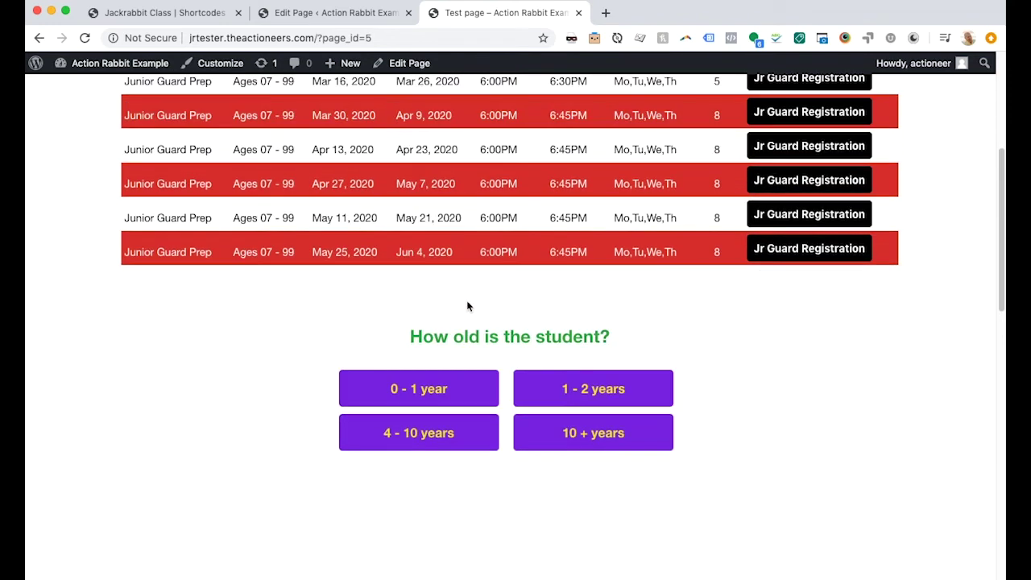
pyautogui.scroll(-1, 327, 322)
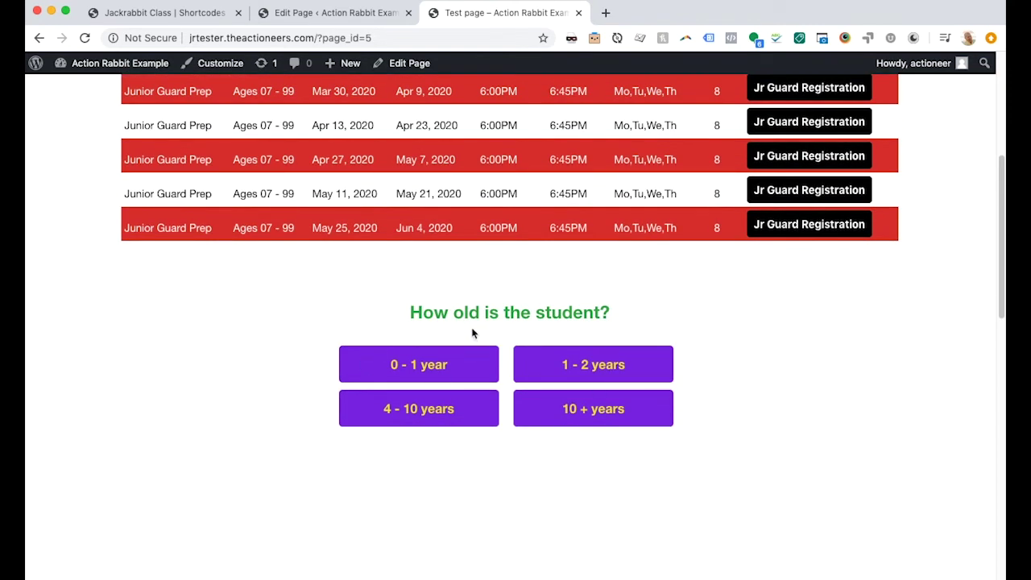
pyautogui.moveTo(406, 316); pyautogui.dragTo(800, 313)
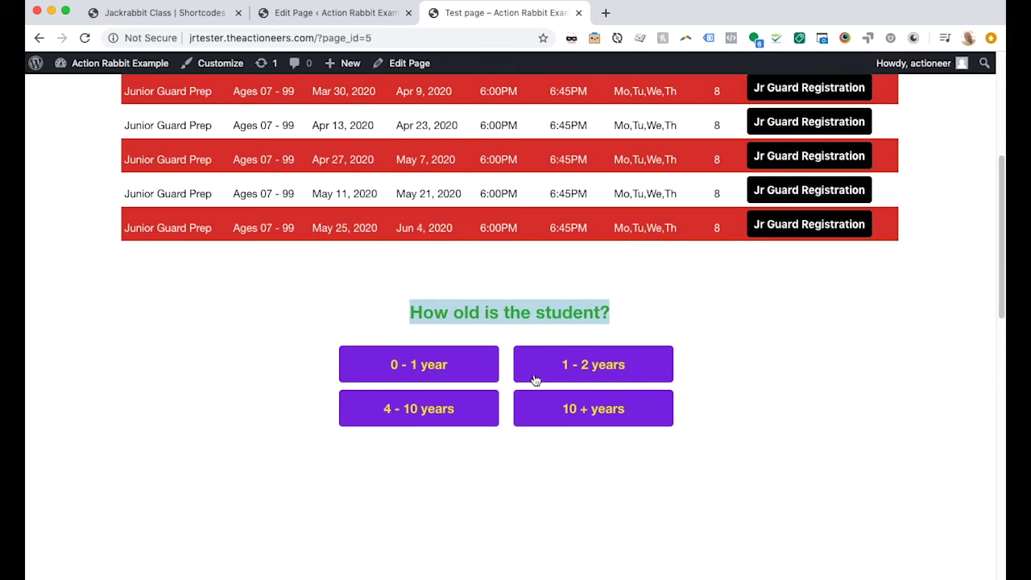
# - Answer the published wizard with 1 - 2 years, Yes to the assisted back float and No to the follow-up question
pyautogui.click(596, 366)
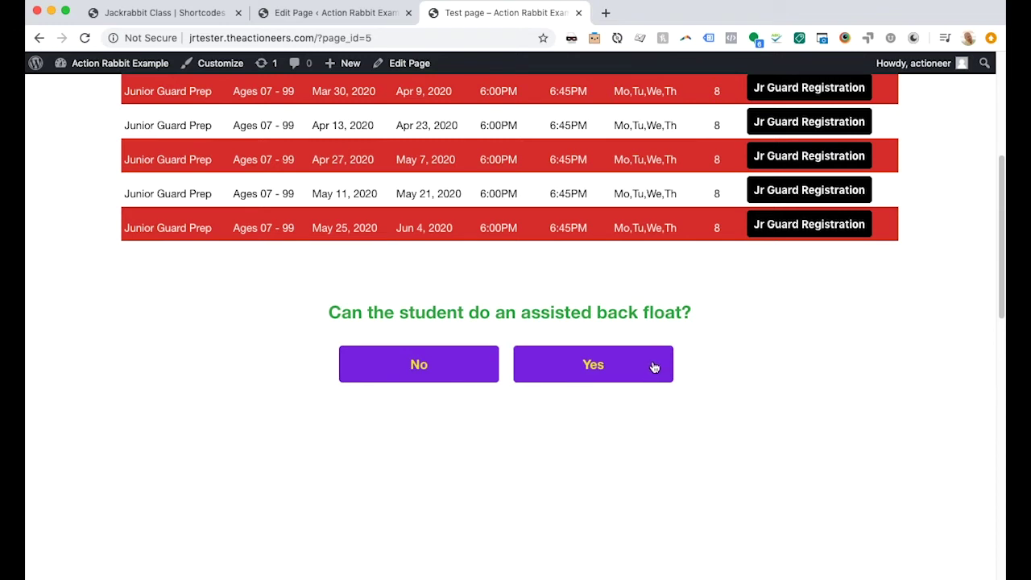
pyautogui.click(596, 367)
pyautogui.click(430, 369)
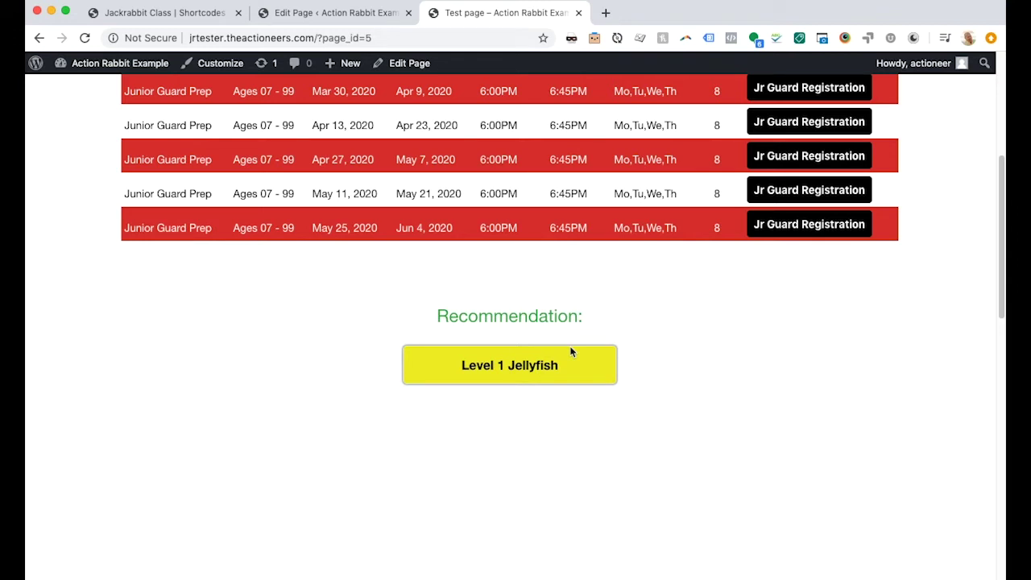
# - Restart the published wizard by reloading the page, answer 0 - 1 year and open the Baby Classes recommendation
pyautogui.click(85, 38)
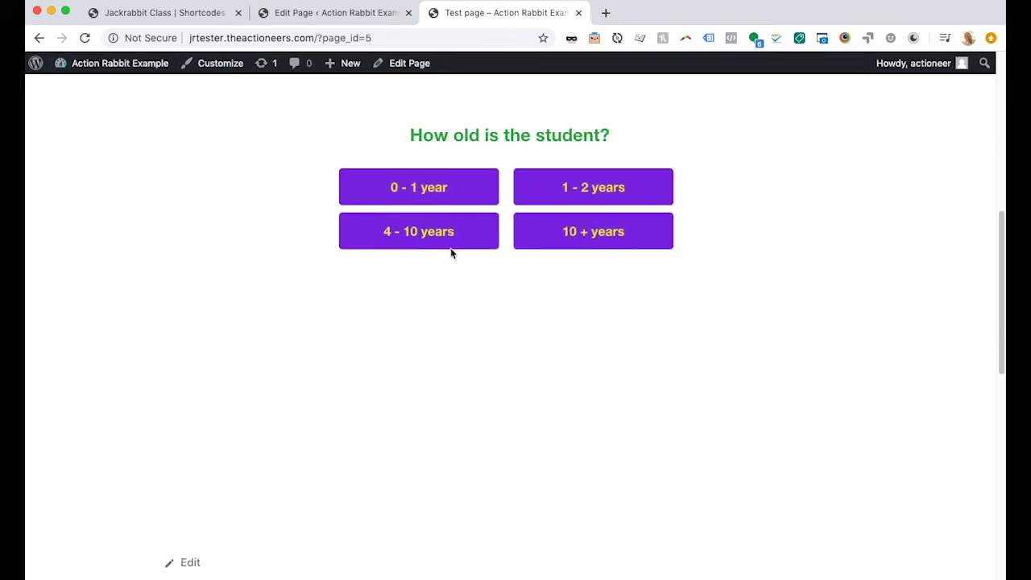
pyautogui.click(422, 193)
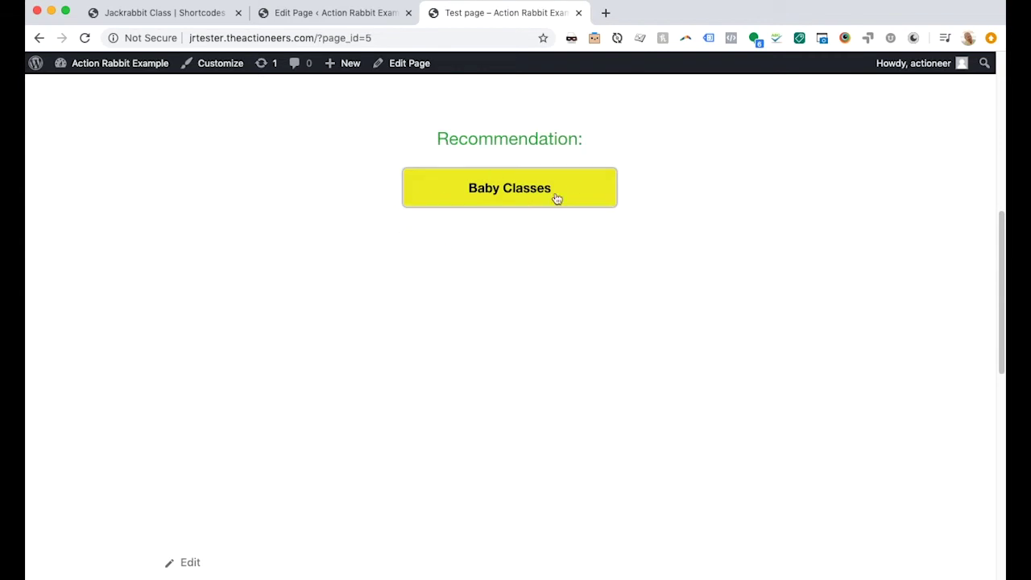
pyautogui.click(460, 203)
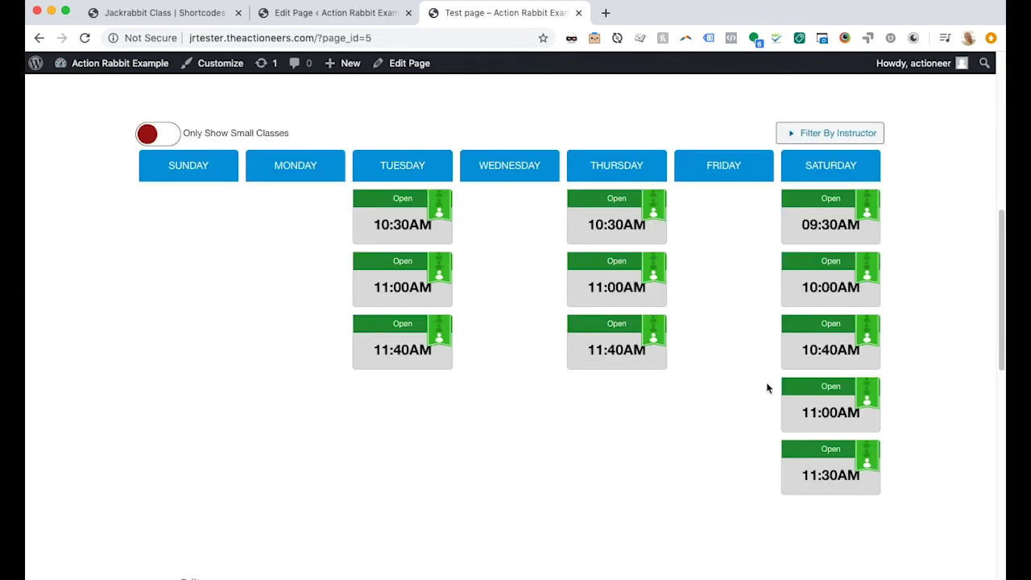
# - Expand and collapse Tuesday, Thursday and Saturday class times in the Baby Classes calendar to examine their details
pyautogui.click(847, 310)
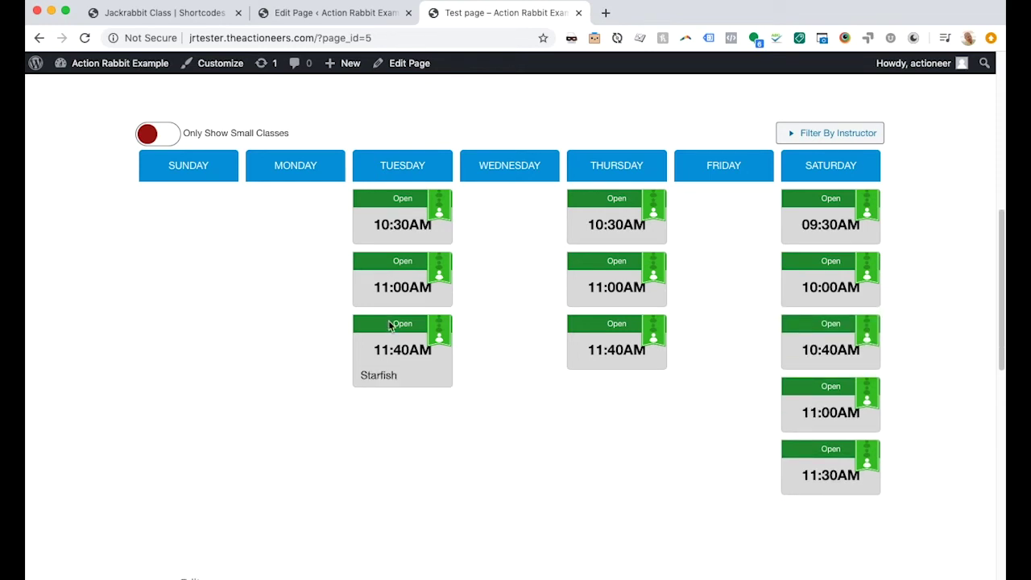
pyautogui.click(403, 224)
pyautogui.click(615, 227)
pyautogui.click(610, 387)
pyautogui.click(637, 459)
pyautogui.click(831, 471)
pyautogui.click(820, 354)
pyautogui.click(822, 282)
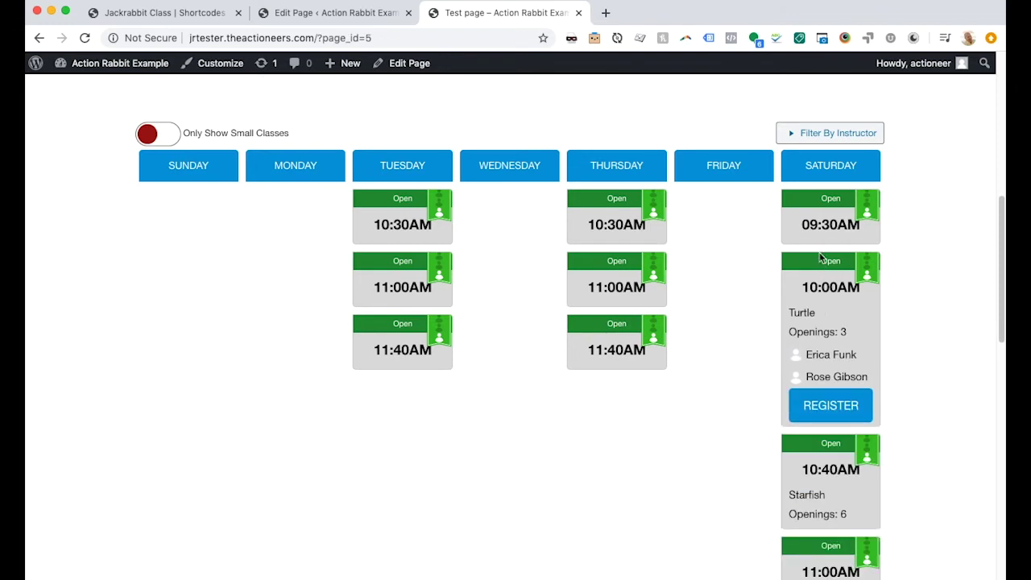
pyautogui.click(819, 222)
pyautogui.click(726, 223)
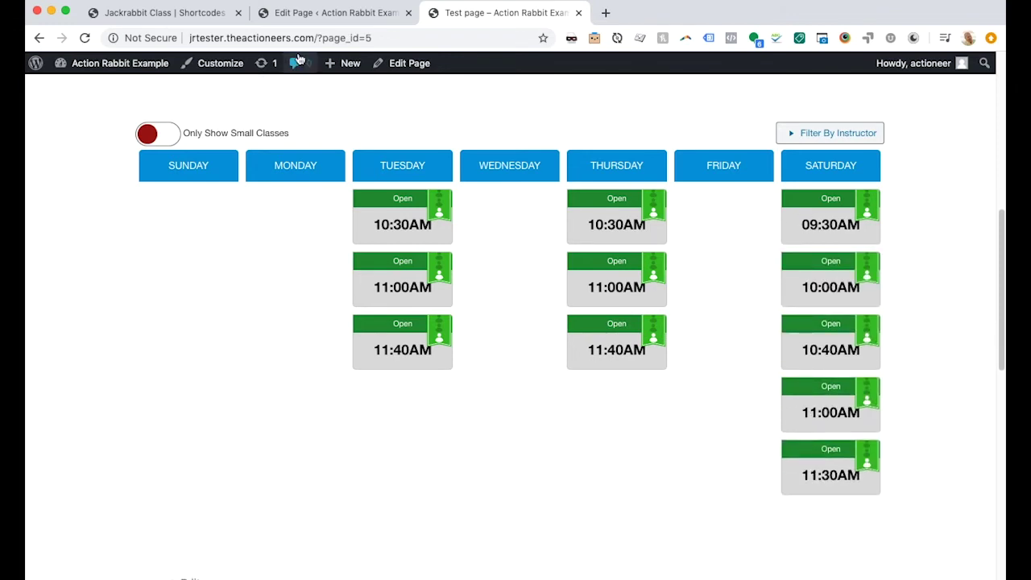
# - Reload the Test page, answer 10 + years and Yes to the wall glide question, and examine the recommendation card
pyautogui.click(85, 38)
pyautogui.click(403, 200)
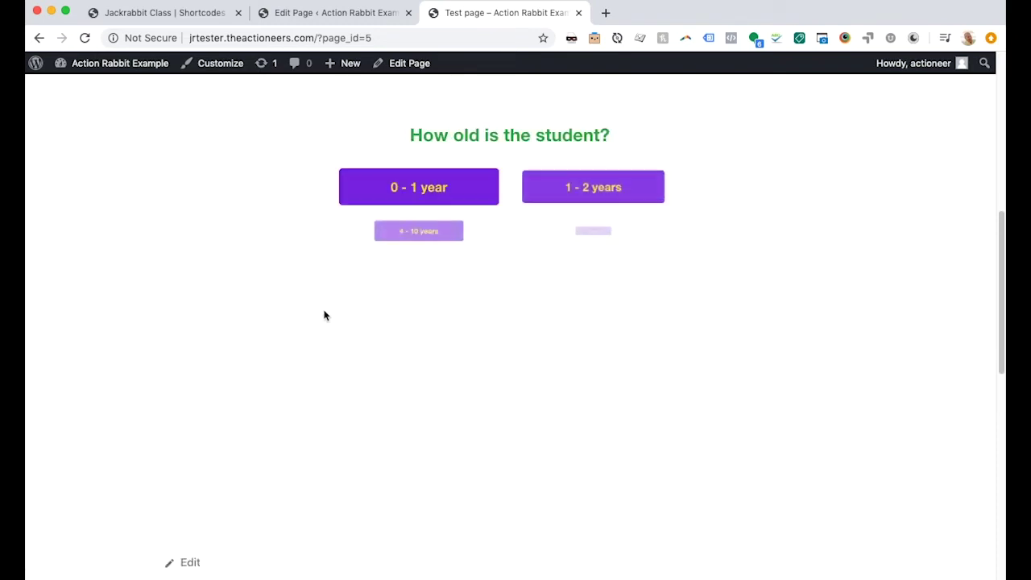
pyautogui.click(606, 239)
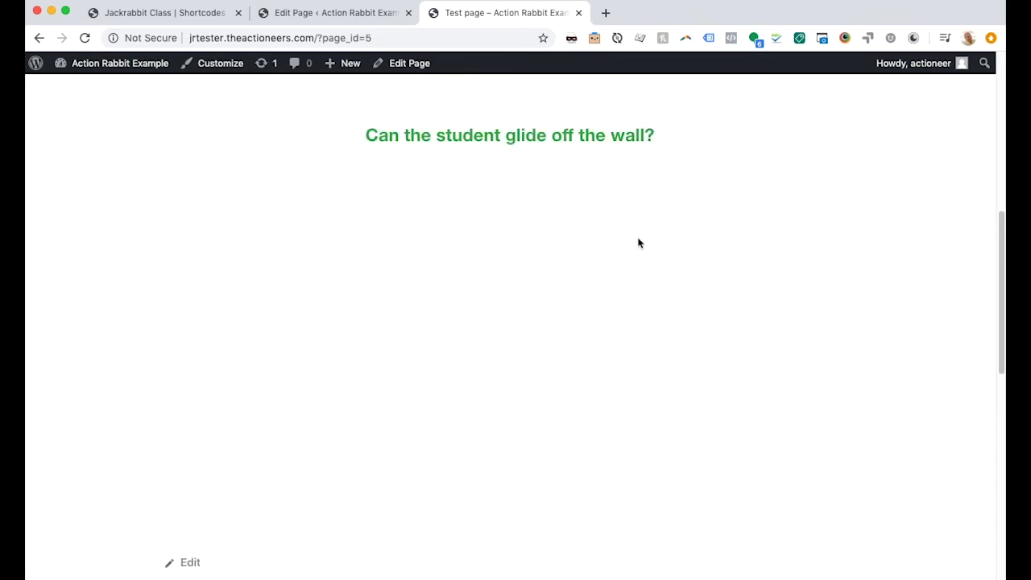
pyautogui.click(600, 194)
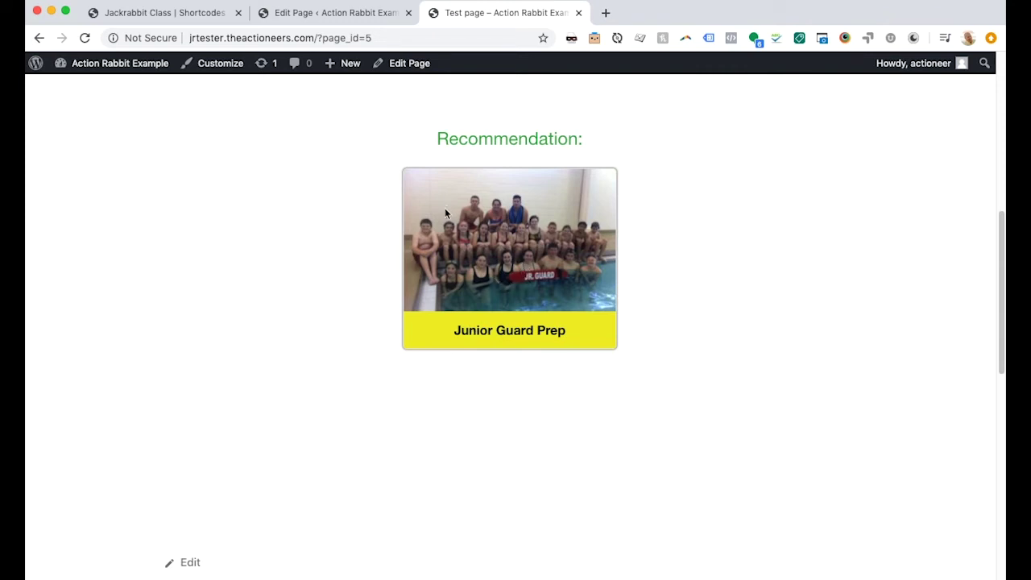
# - Return to the Jackrabbit Class Short Codes page, reload it and open the Class Recommendation Wizard's color settings
pyautogui.click(298, 13)
pyautogui.click(187, 20)
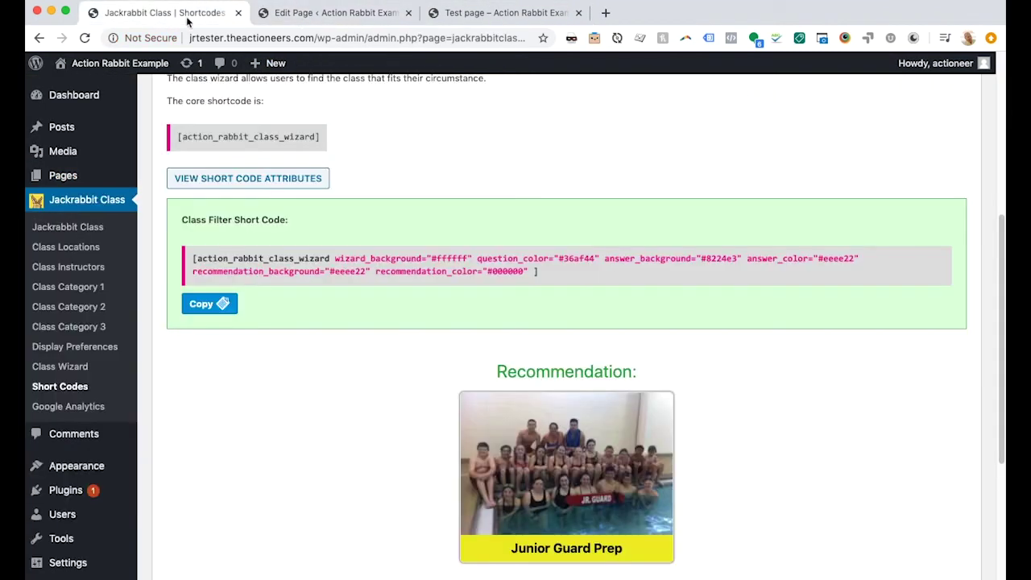
pyautogui.scroll(-5, 367, 365)
pyautogui.press('super+r')
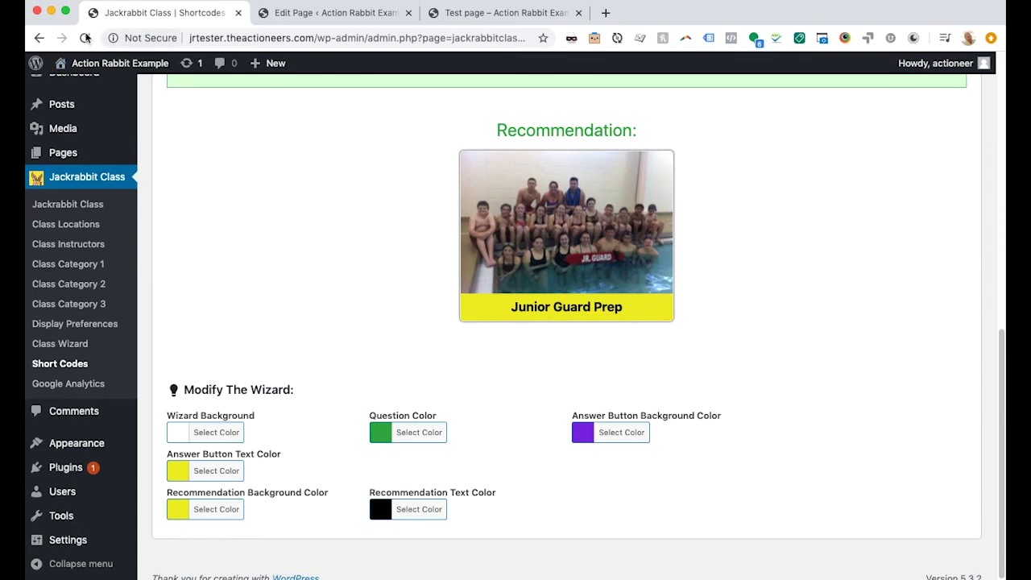
pyautogui.scroll(4, 658, 306)
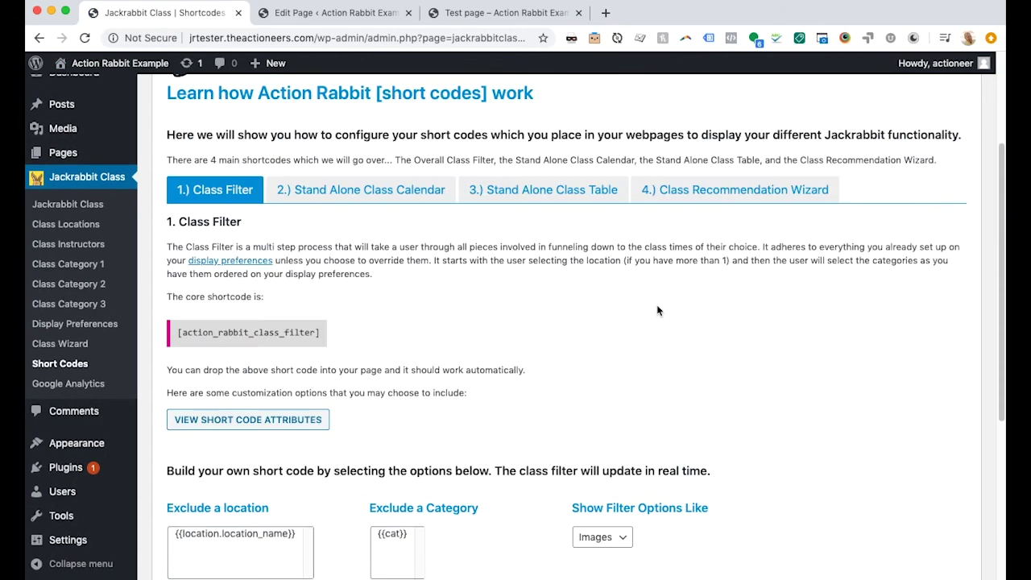
pyautogui.click(707, 196)
pyautogui.scroll(-4, 668, 317)
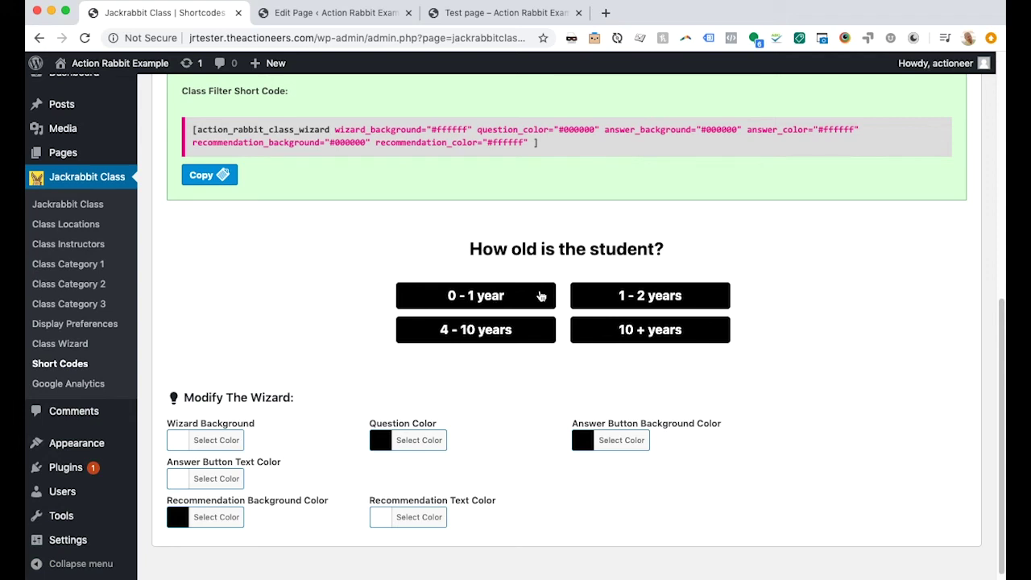
pyautogui.click(187, 445)
pyautogui.scroll(-3, 192, 449)
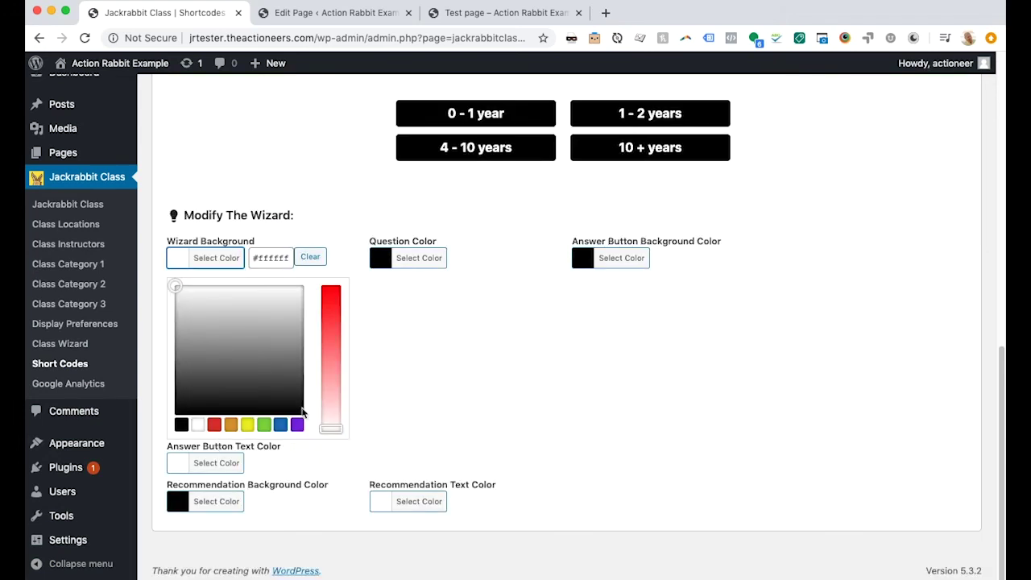
pyautogui.click(384, 375)
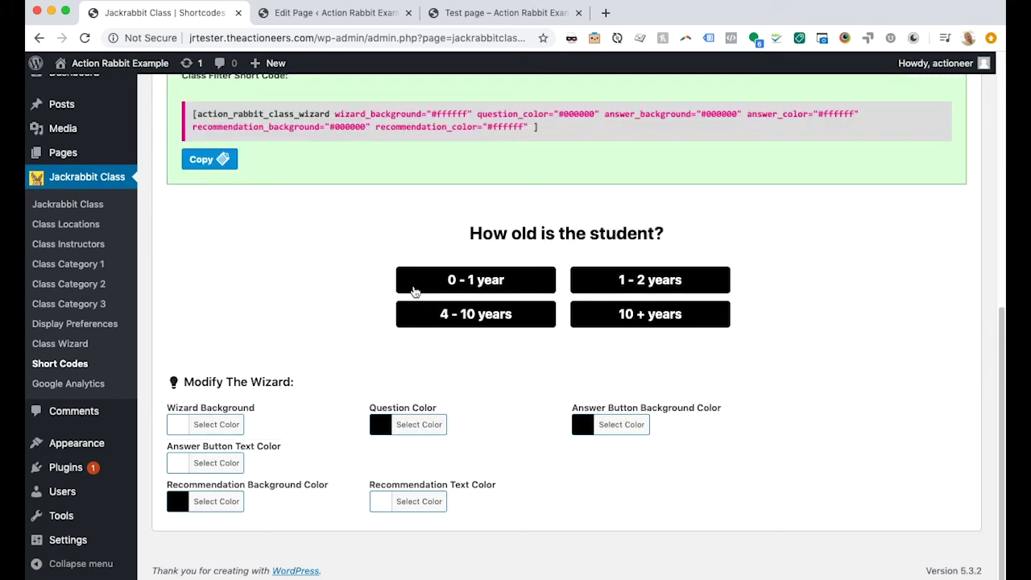
# - Set the wizard's question color and answer button background color to red (#dd3333)
pyautogui.click(380, 424)
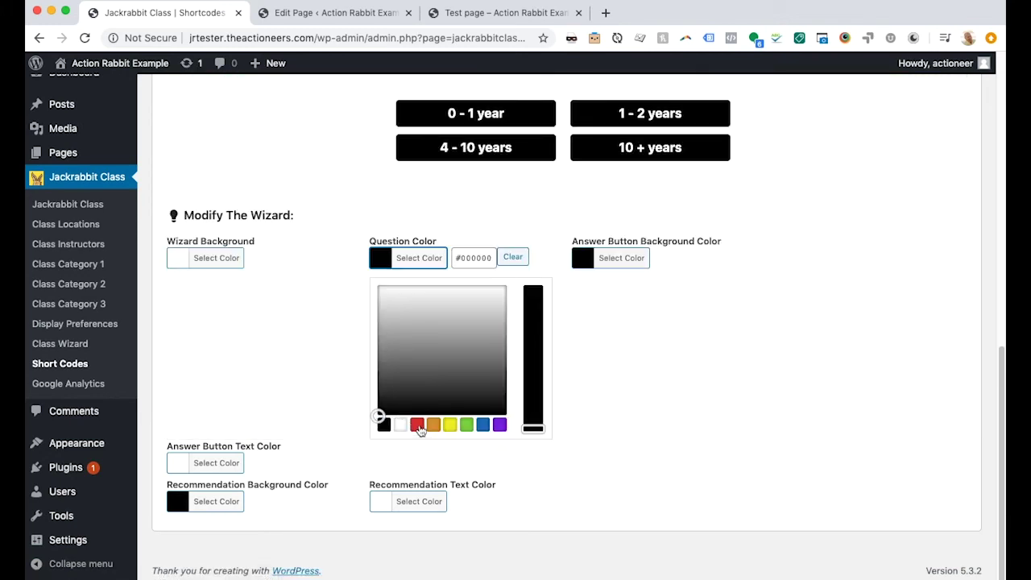
pyautogui.click(417, 426)
pyautogui.click(583, 258)
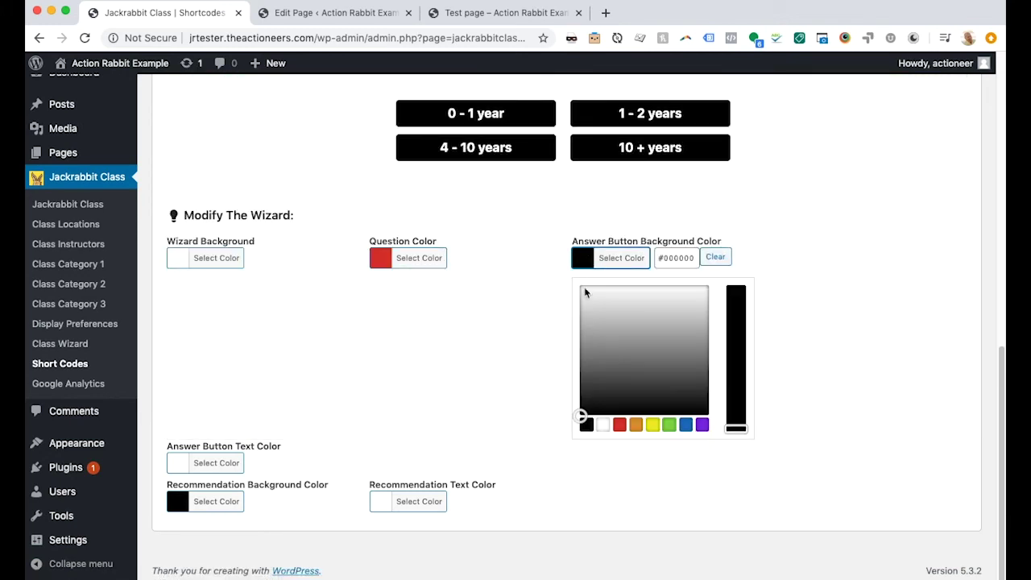
pyautogui.click(619, 425)
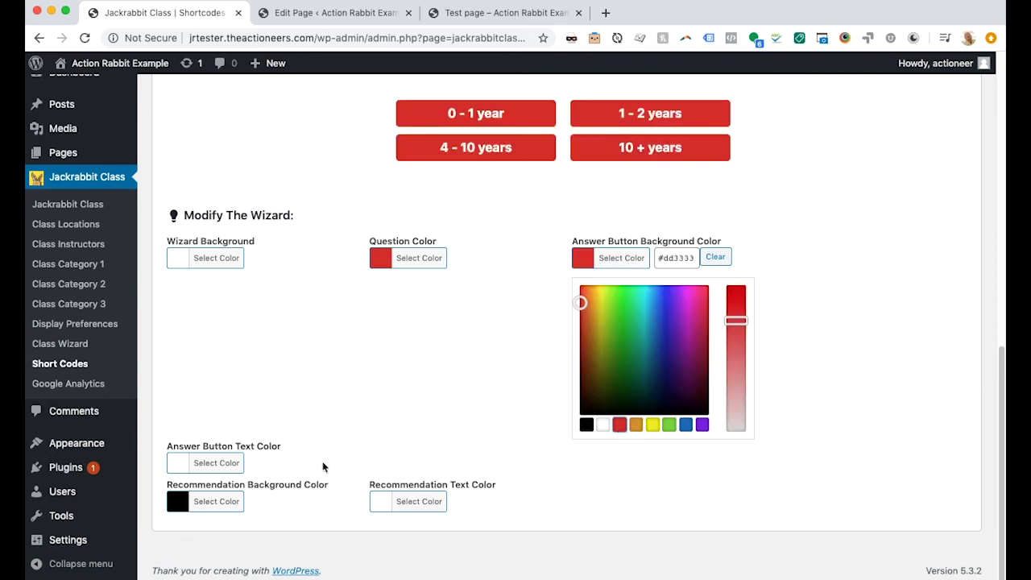
pyautogui.click(342, 431)
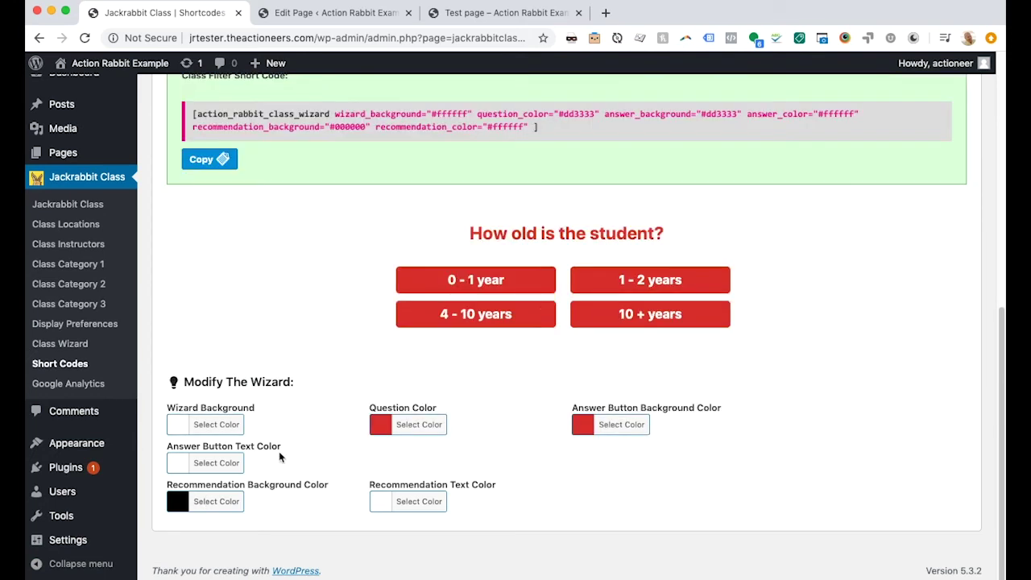
# - Set the wizard's recommendation background color to red (#dd3333)
pyautogui.click(184, 503)
pyautogui.click(214, 501)
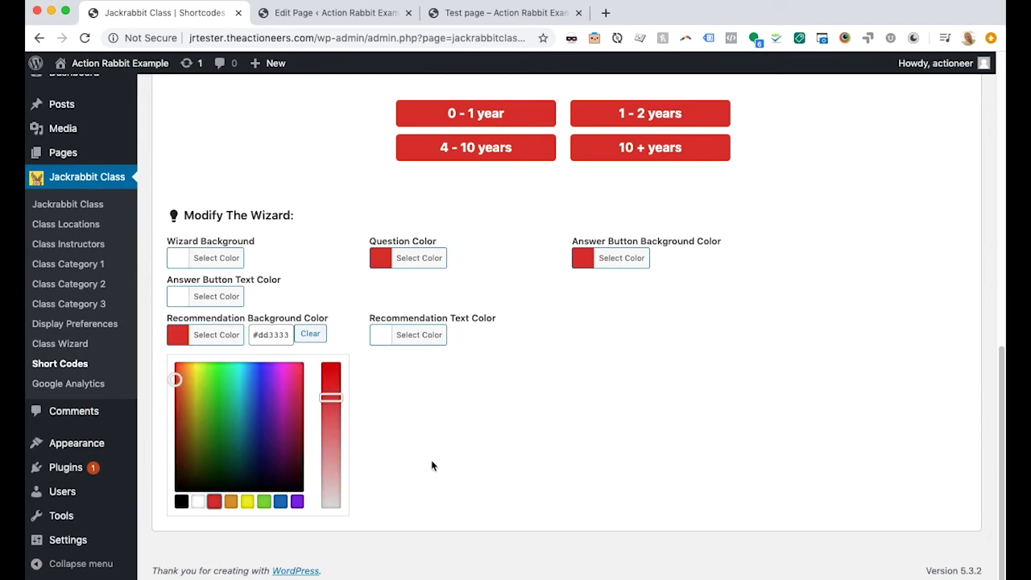
pyautogui.click(478, 419)
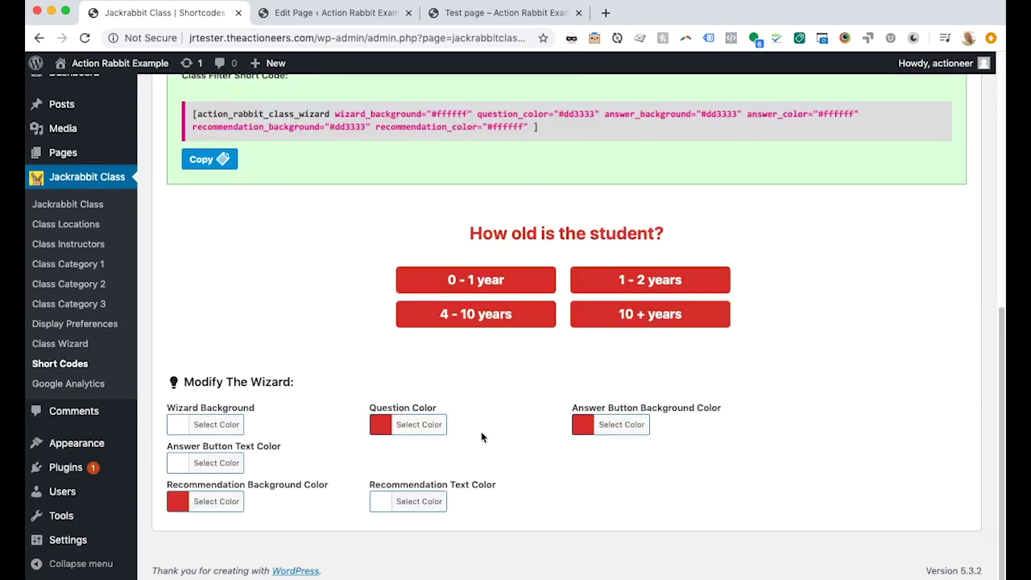
# - Copy the full red-colored class wizard short code from the copy dialog and close the dialog
pyautogui.scroll(5, 481, 437)
pyautogui.click(210, 455)
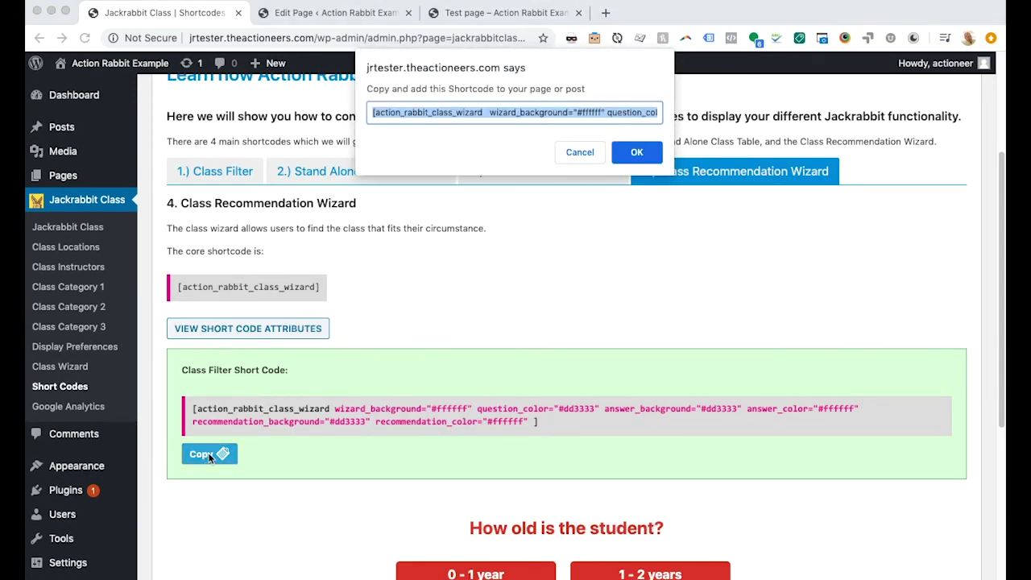
pyautogui.click(643, 159)
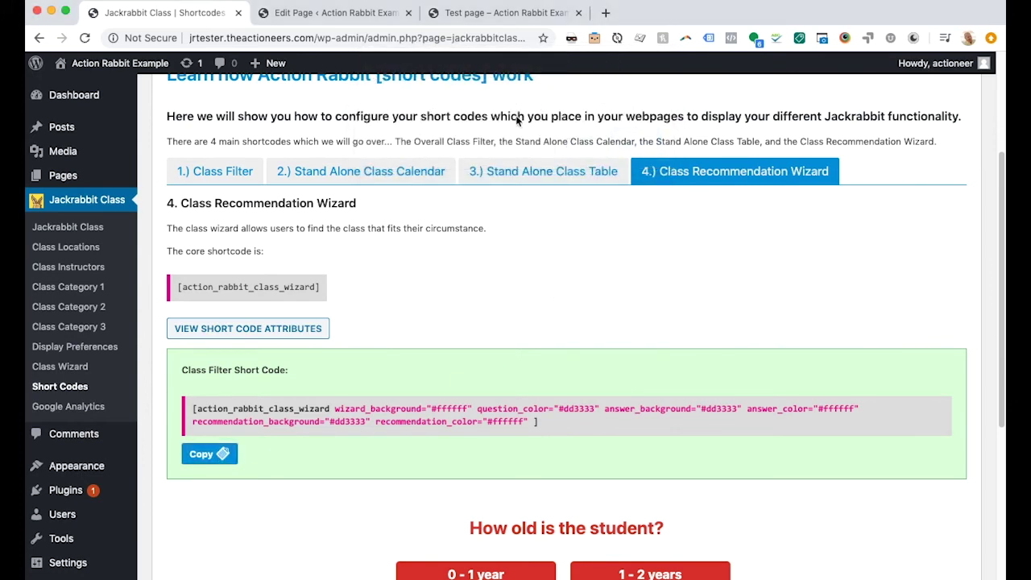
pyautogui.click(211, 458)
pyautogui.moveTo(592, 116); pyautogui.dragTo(620, 113)
pyautogui.tripleClick(642, 112)
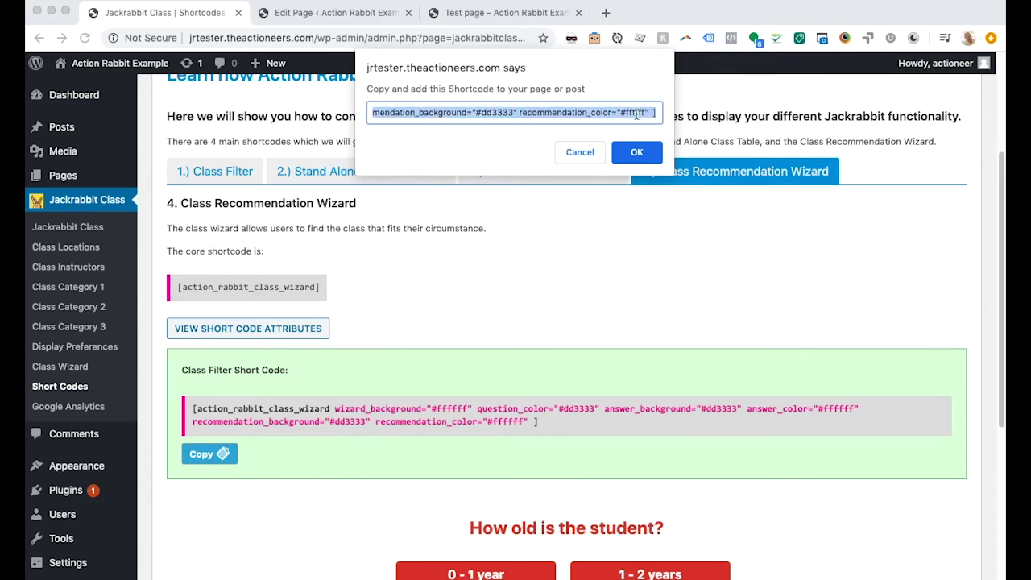
pyautogui.click(639, 153)
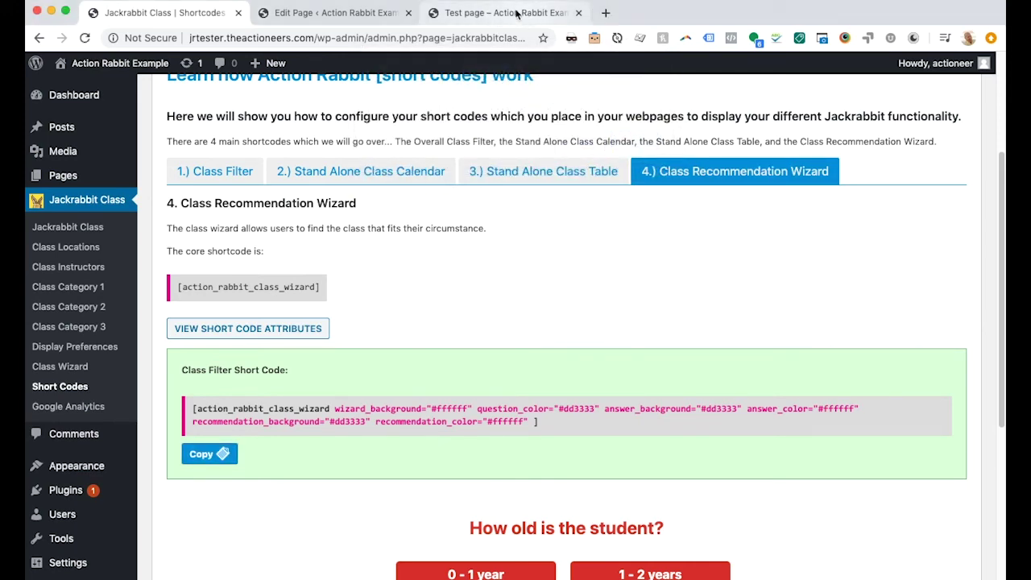
# - Return to the Test page editor and remove the Custom HTML block holding the old class wizard short code
pyautogui.click(347, 13)
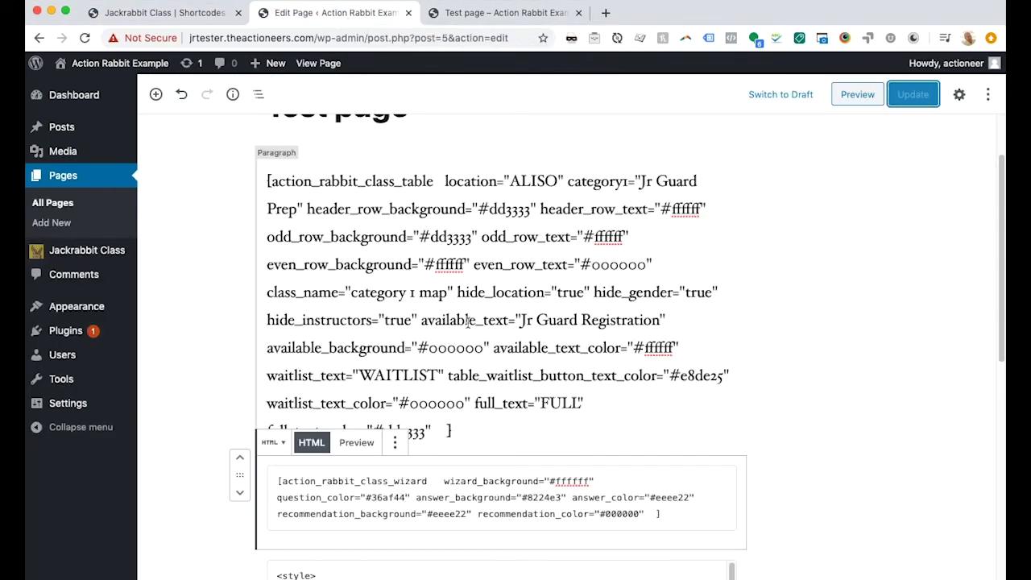
pyautogui.moveTo(669, 513); pyautogui.dragTo(218, 474)
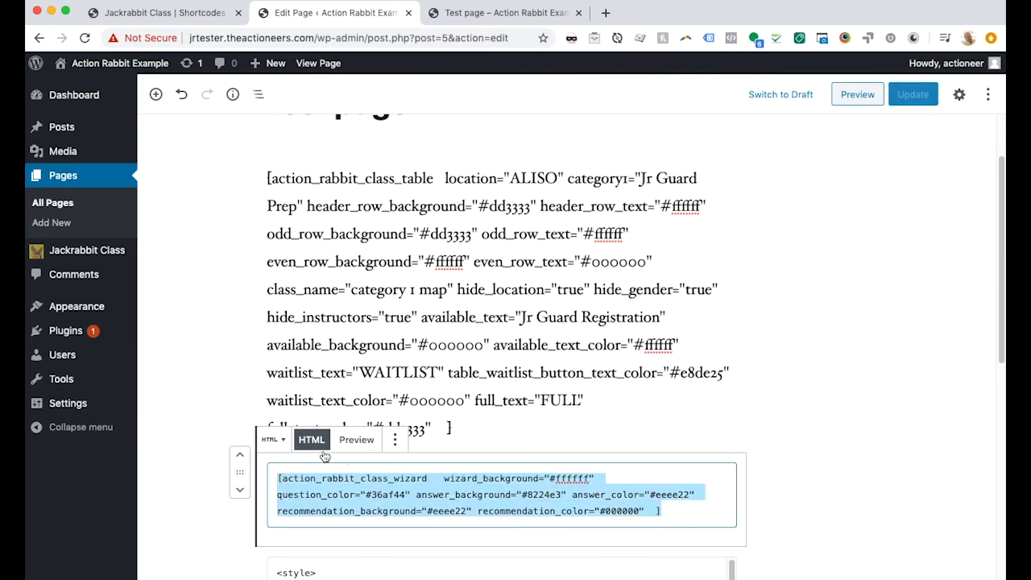
pyautogui.click(394, 440)
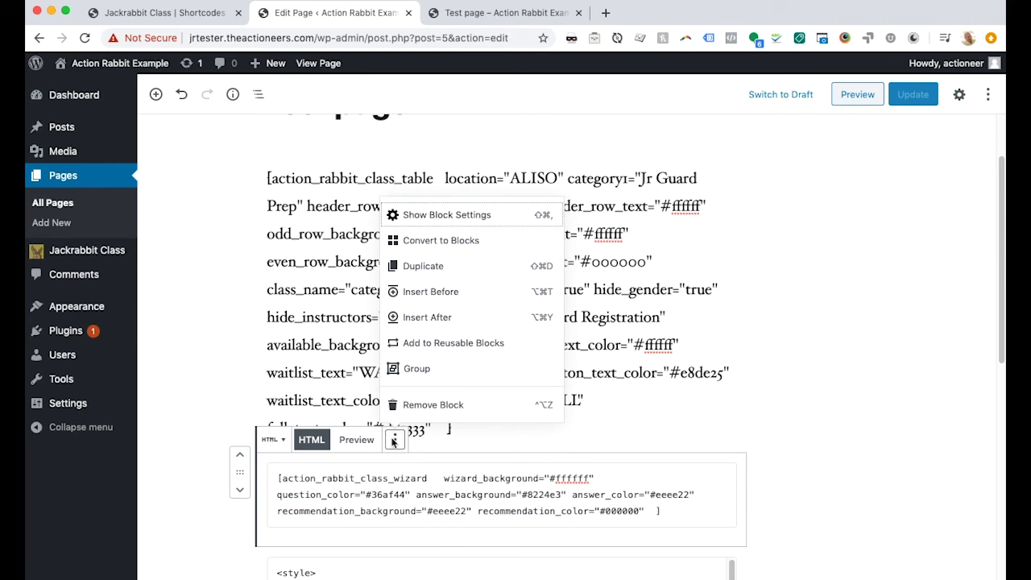
pyautogui.click(396, 405)
# - Add a paragraph block below the style code, paste the red class wizard short code into it and update the page
pyautogui.scroll(2, 223, 267)
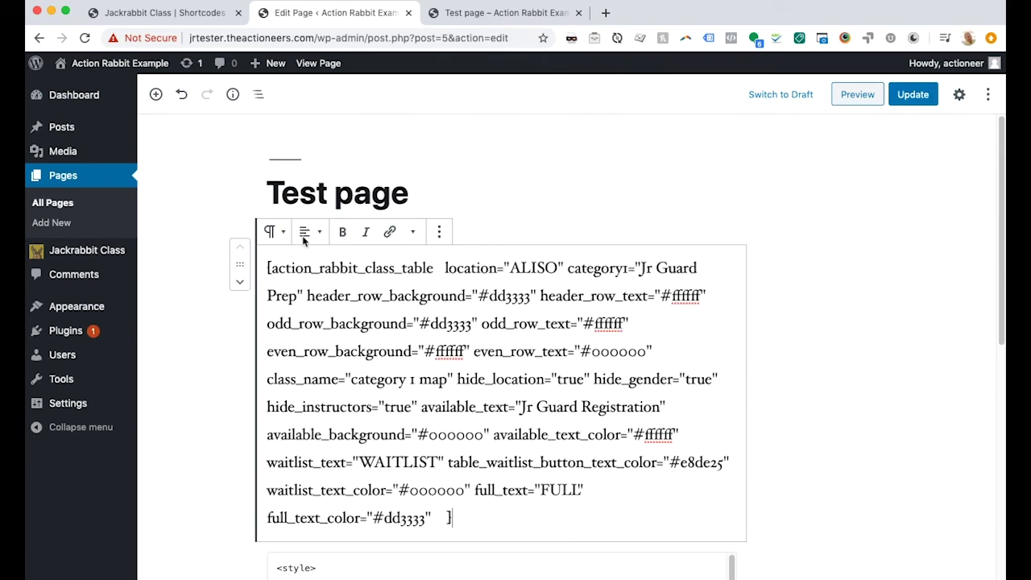
pyautogui.scroll(-8, 226, 274)
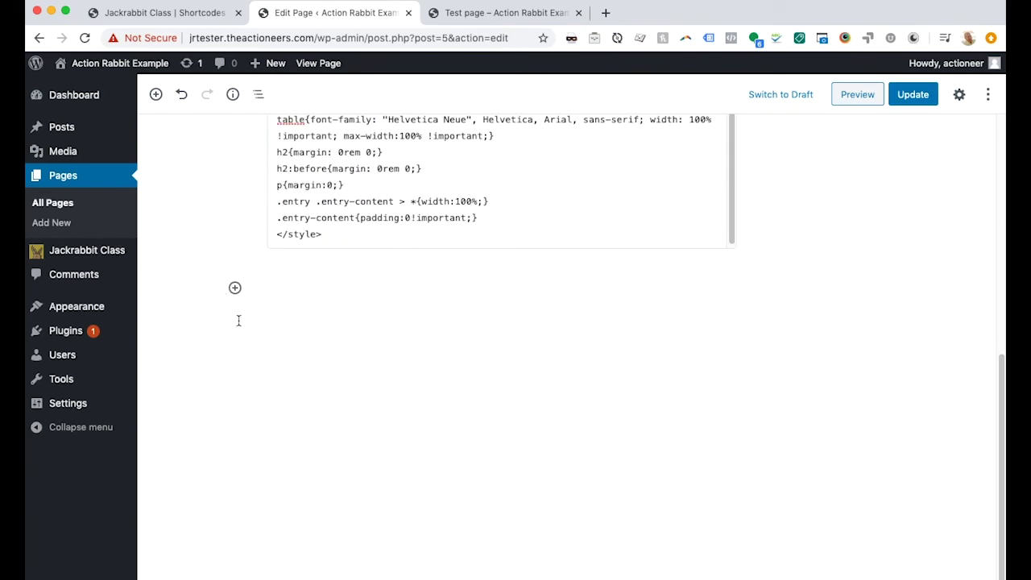
pyautogui.click(235, 287)
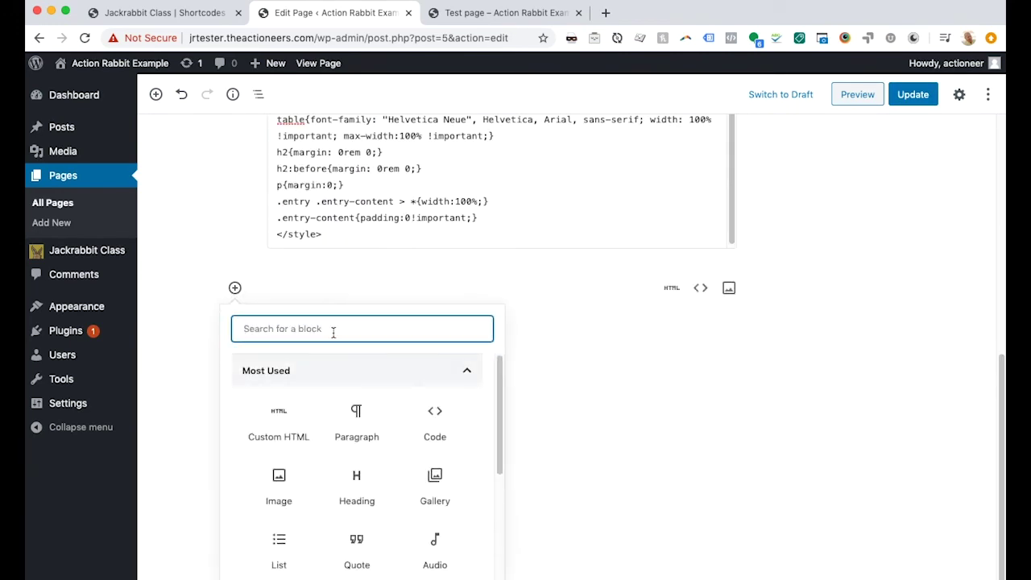
pyautogui.click(356, 431)
pyautogui.press('super+v')
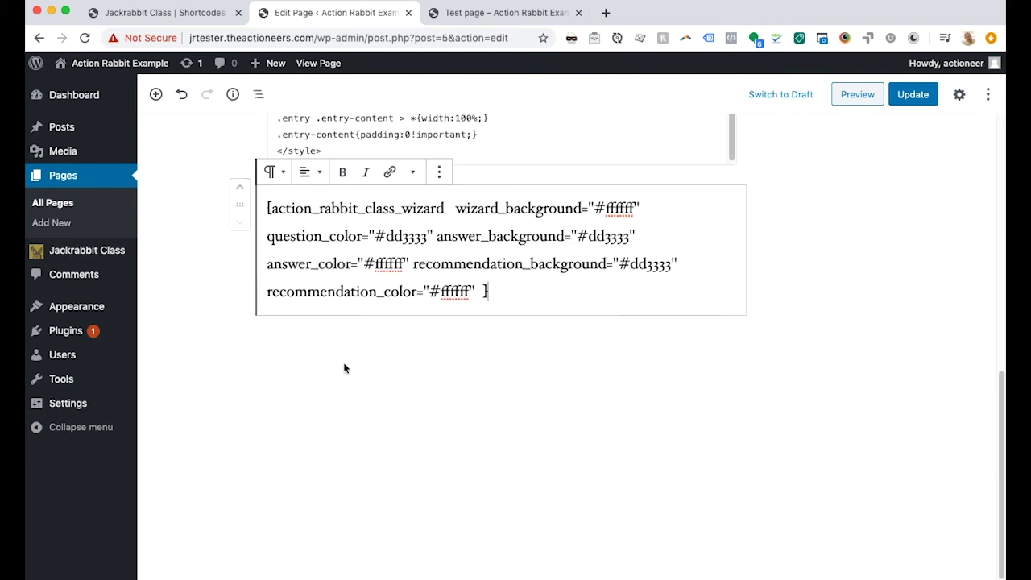
pyautogui.click(185, 366)
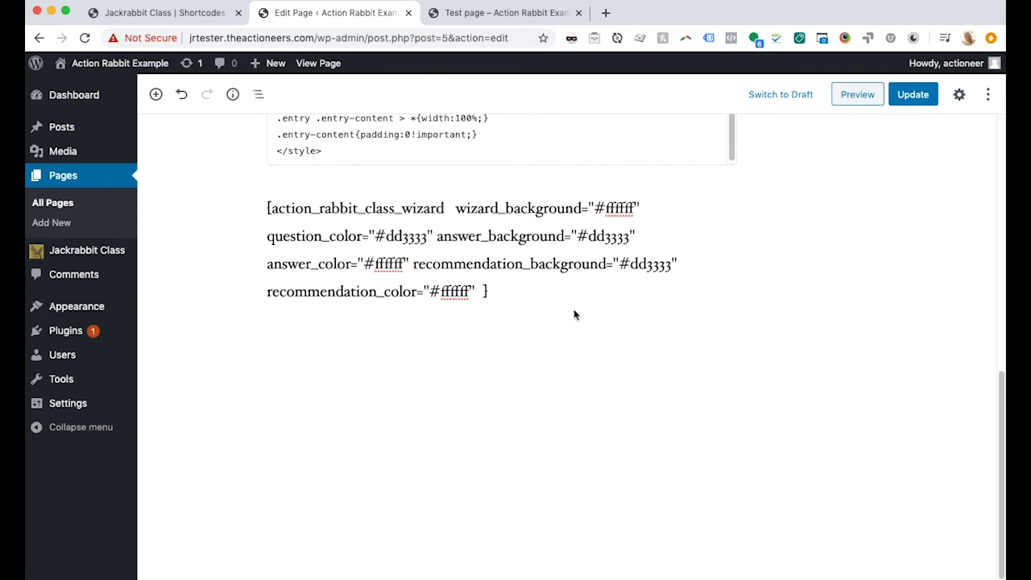
pyautogui.click(930, 95)
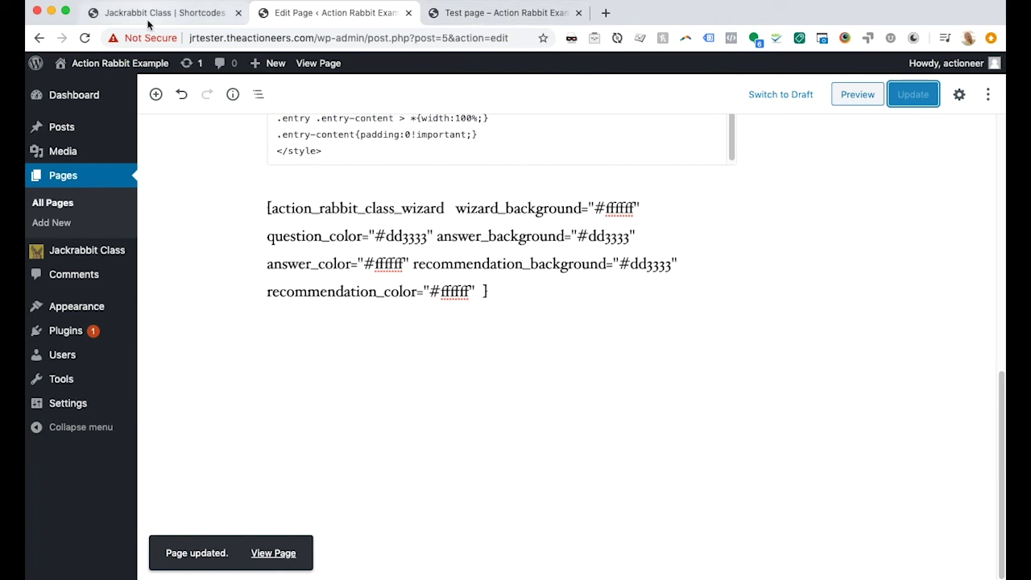
# - Reload the published test page and run the wizard, answering "10 + years" and "No", to check the red colors
pyautogui.click(473, 14)
pyautogui.click(85, 38)
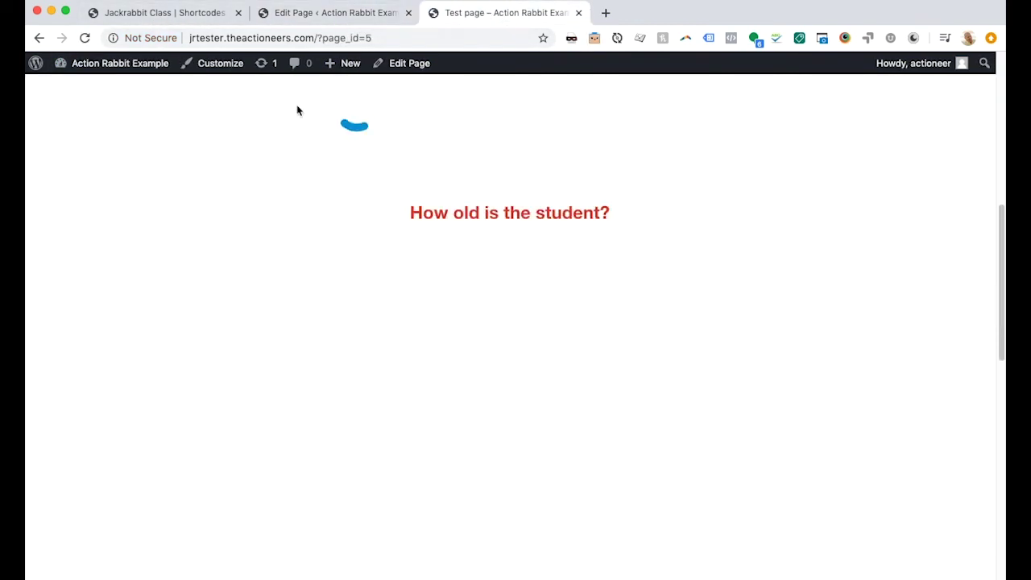
pyautogui.moveTo(409, 136); pyautogui.dragTo(725, 134)
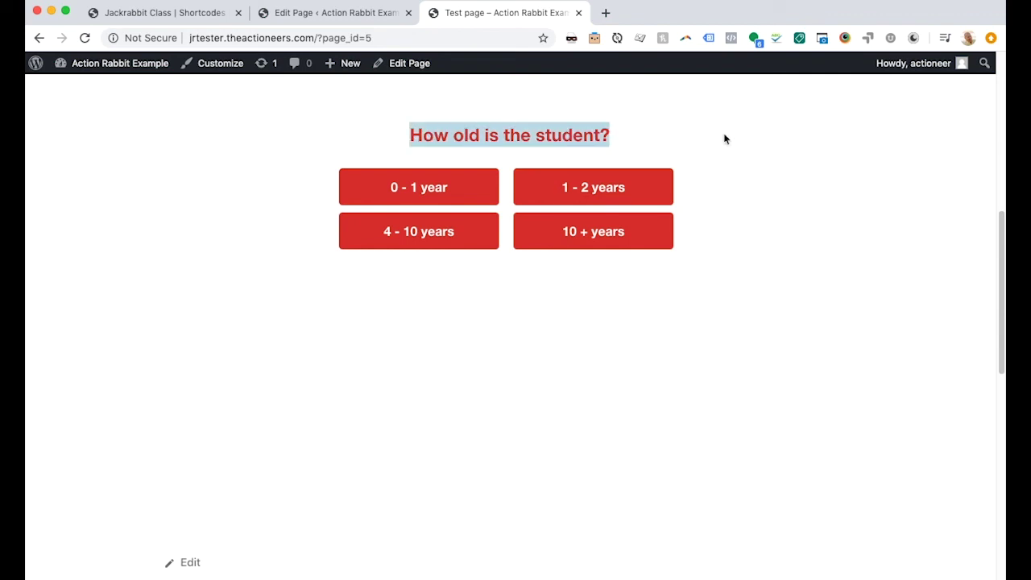
pyautogui.click(594, 243)
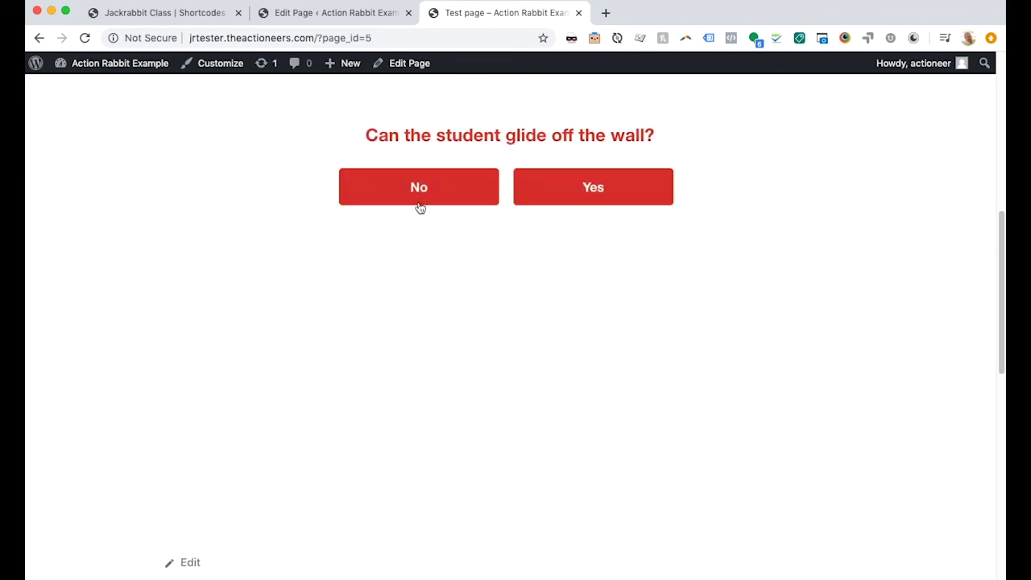
pyautogui.click(439, 195)
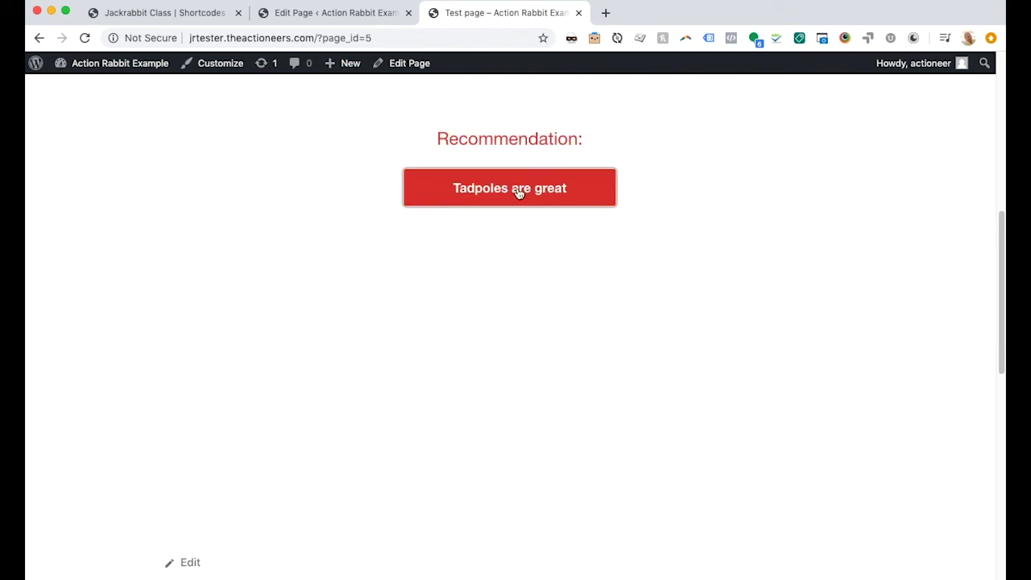
# - Reload the test page and rerun the wizard, answering "10 + years" and "Yes", to view the other recommendation
pyautogui.click(85, 39)
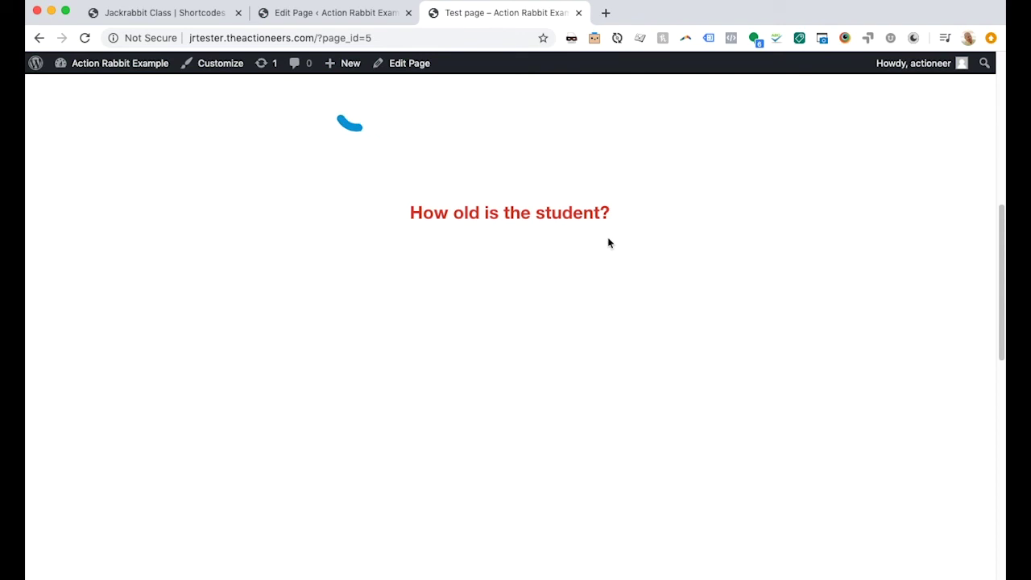
pyautogui.click(585, 244)
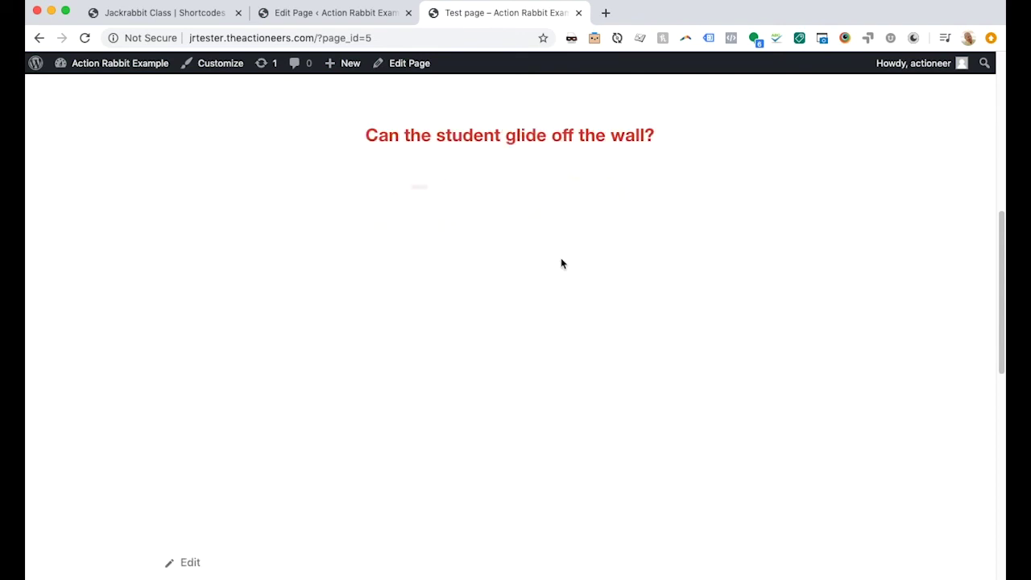
pyautogui.click(592, 192)
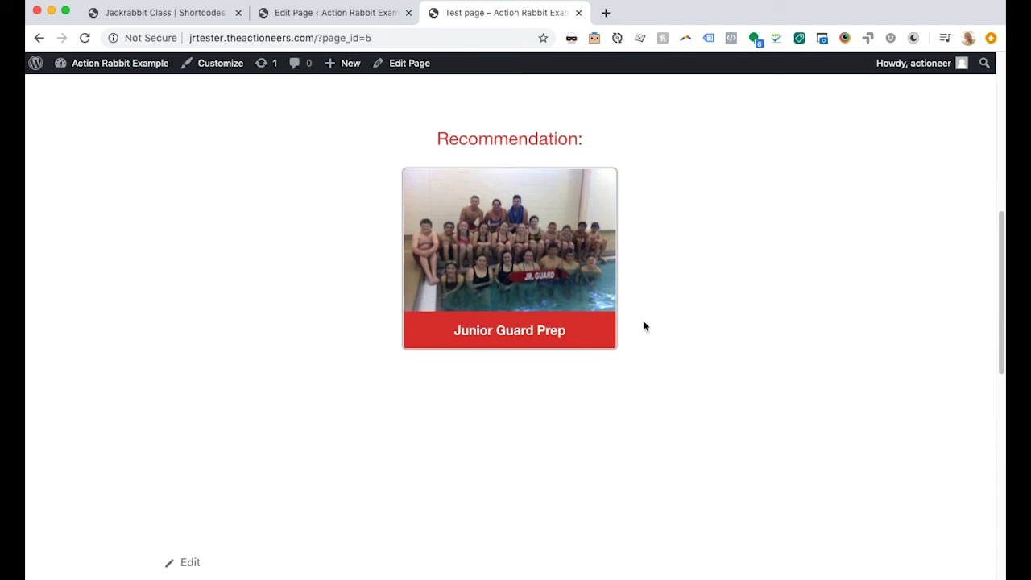
pyautogui.scroll(3, 645, 325)
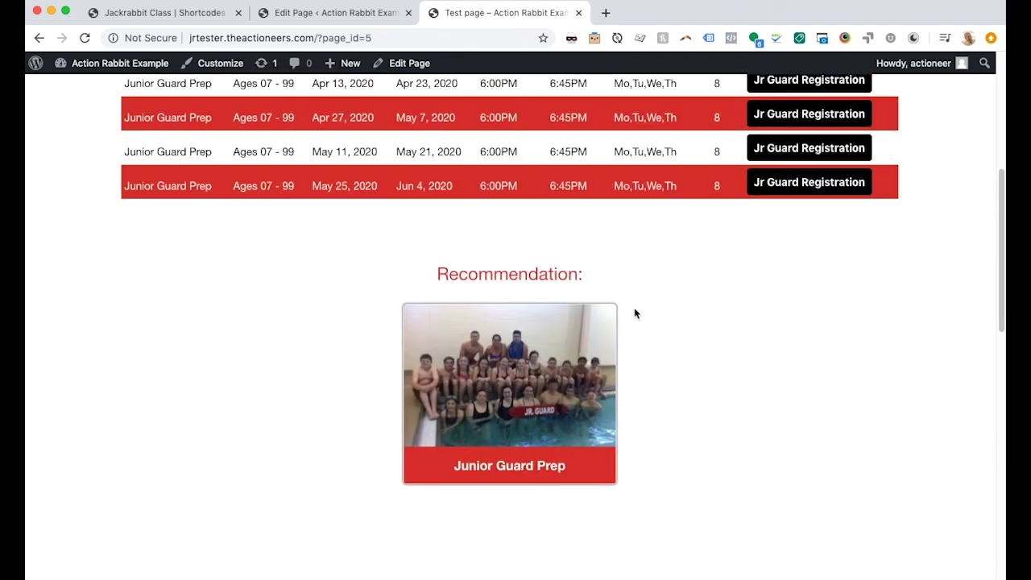
# - Return to the Short Codes page and review the wizard's short code, preview and color settings
pyautogui.click(158, 15)
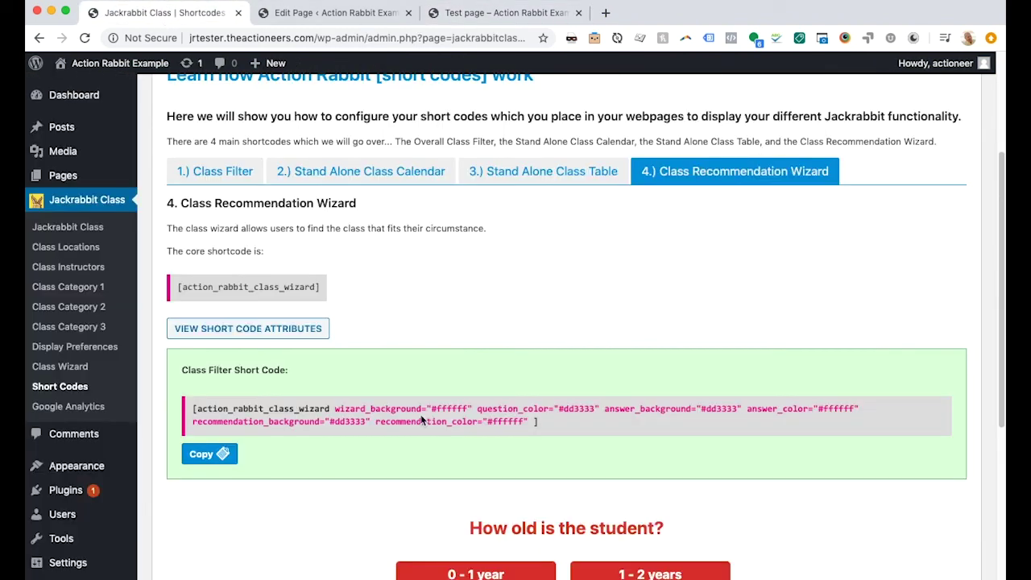
pyautogui.scroll(-5, 420, 419)
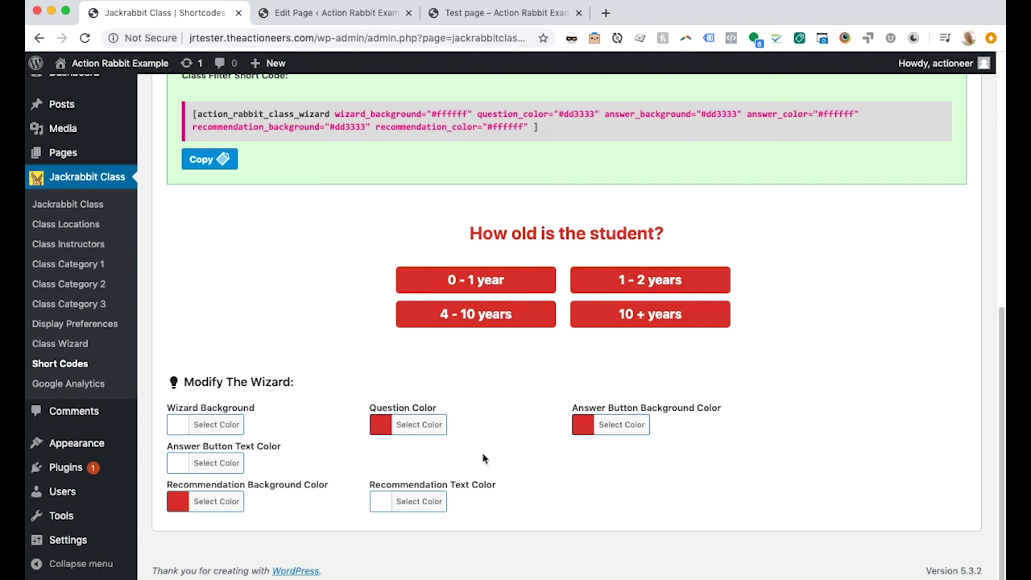
pyautogui.scroll(1, 483, 460)
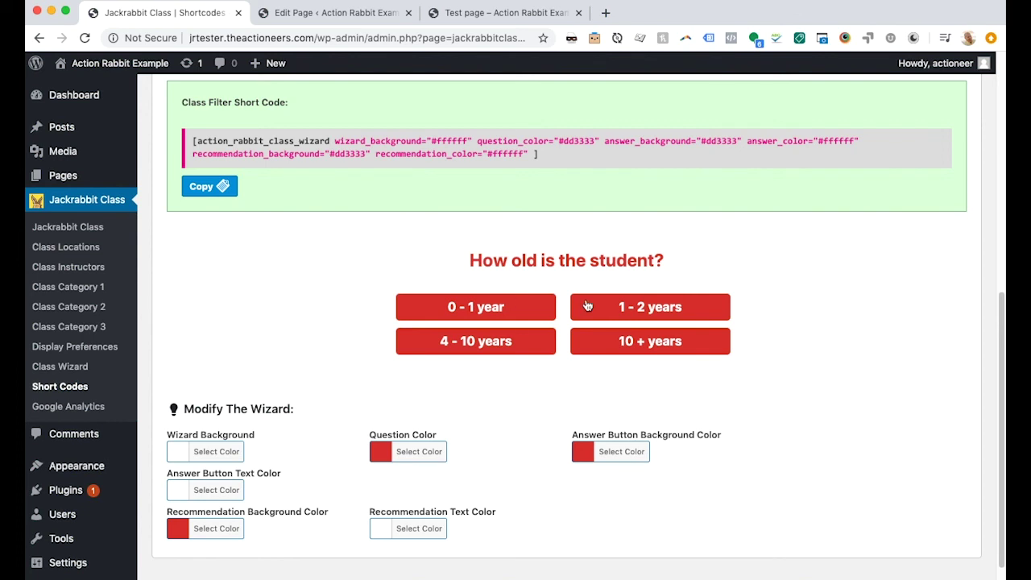
pyautogui.scroll(2, 709, 314)
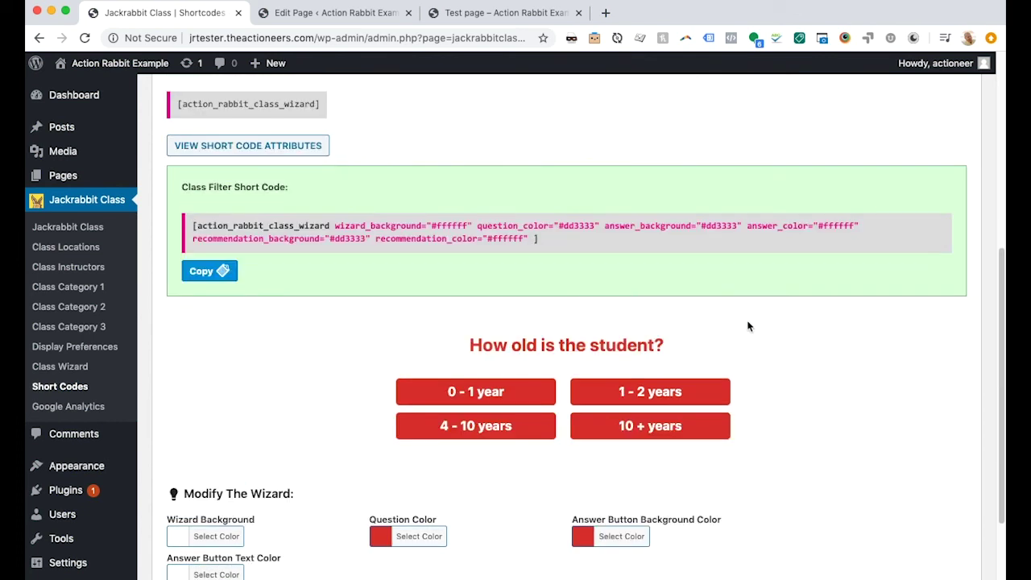